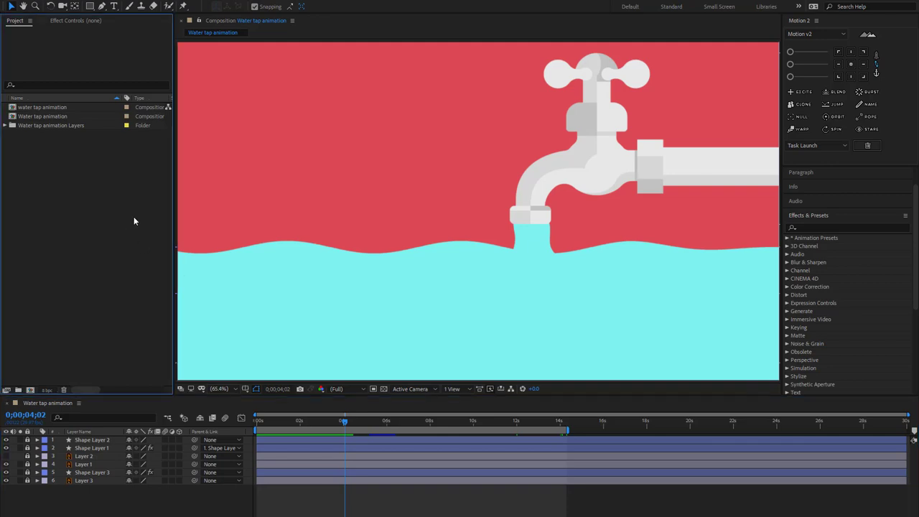
- Import the Illustrator file 'Water tap animation - Tut' as Composition - Retain Layer Sizes
double_click(133, 218)
left_click(151, 66)
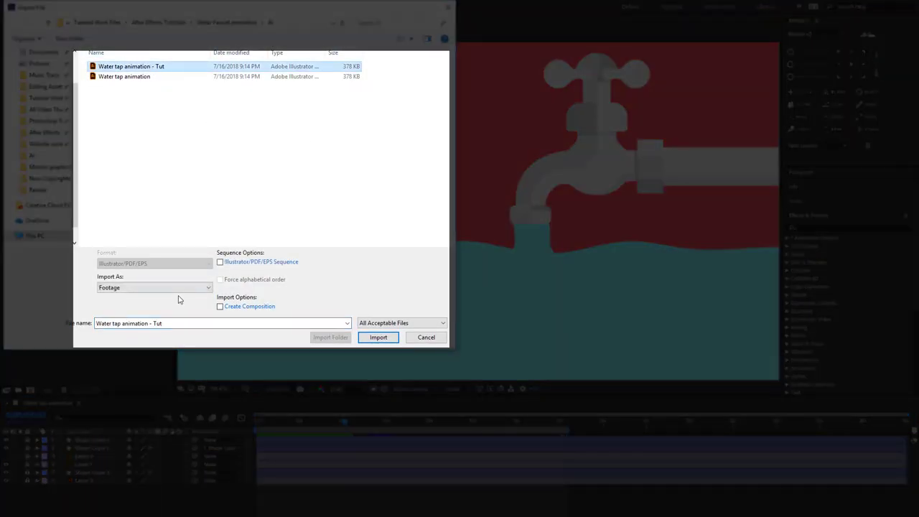
left_click(171, 288)
left_click(182, 309)
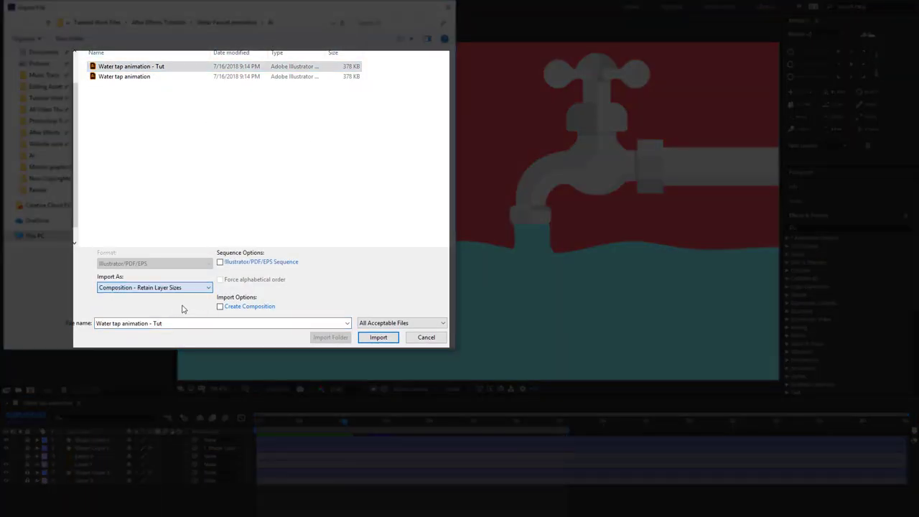
left_click(378, 338)
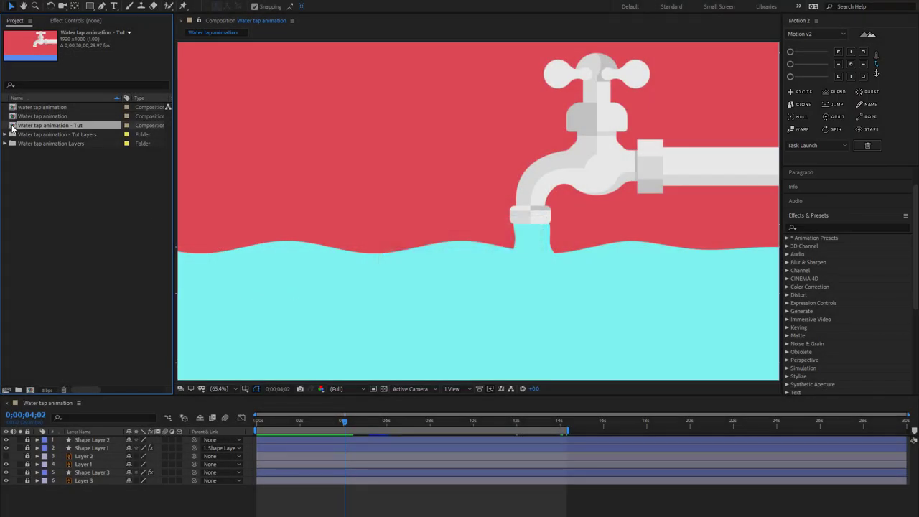
- Open the Water tap animation - Tut composition and delete the blue rectangle layer
double_click(13, 127)
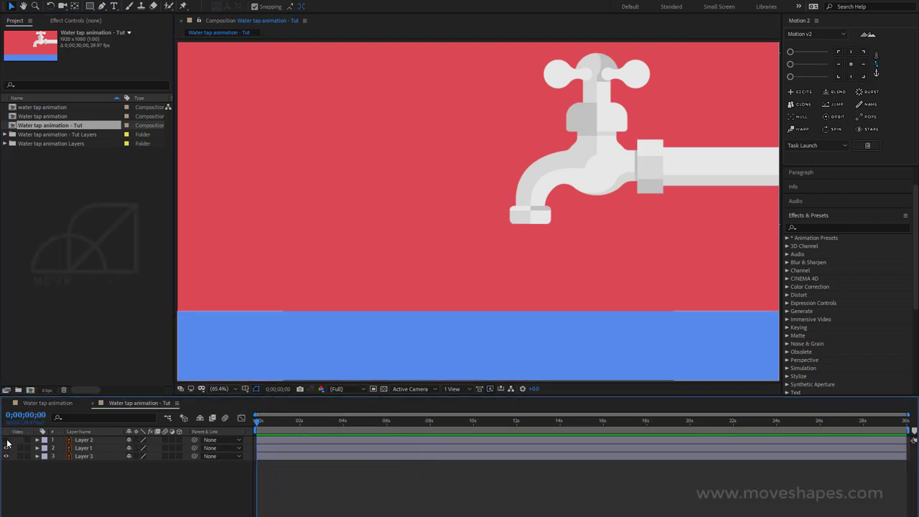
left_click(89, 440)
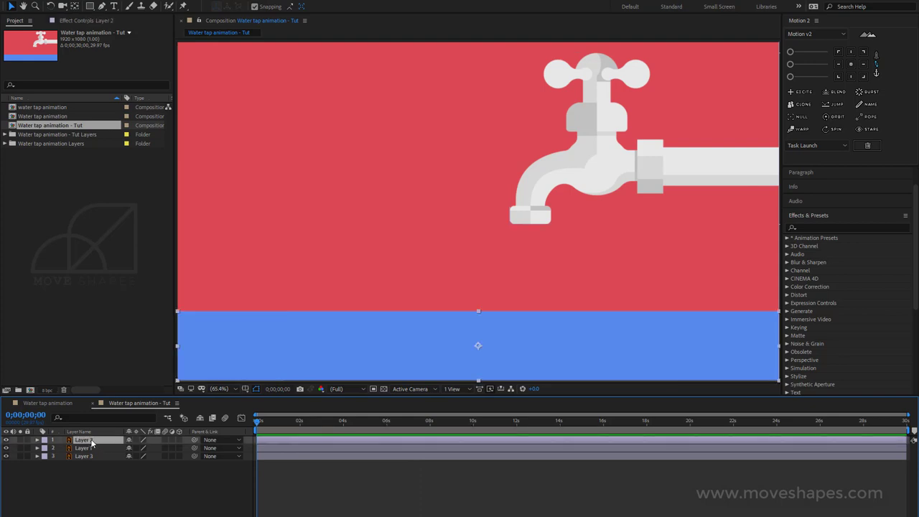
key("Delete")
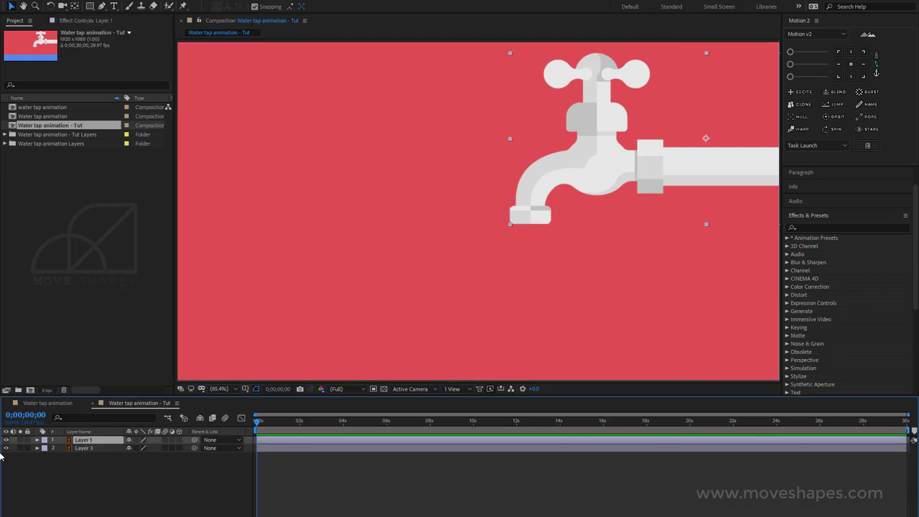
- Lock the faucet and background layers (Layer 1 and Layer 3)
left_click(6, 440)
left_click(6, 439)
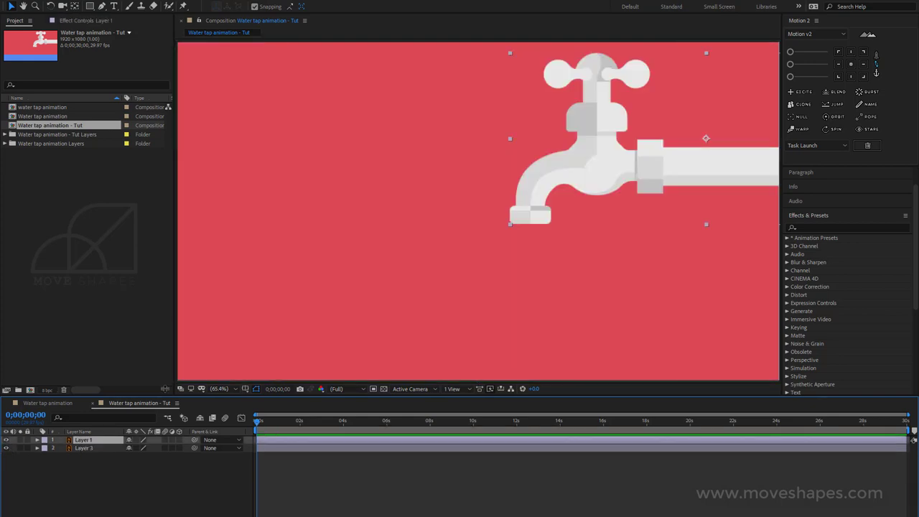
left_click(341, 474)
left_click_drag(28, 440, 27, 447)
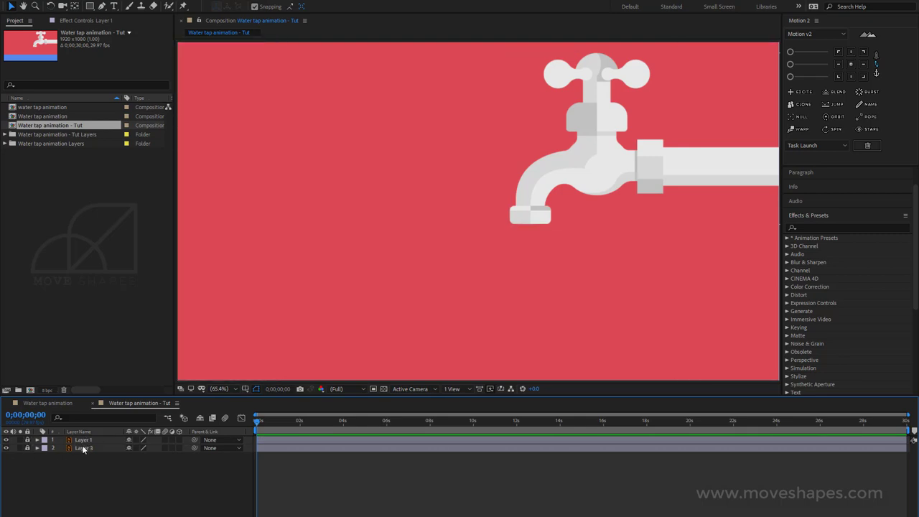
left_click(113, 260)
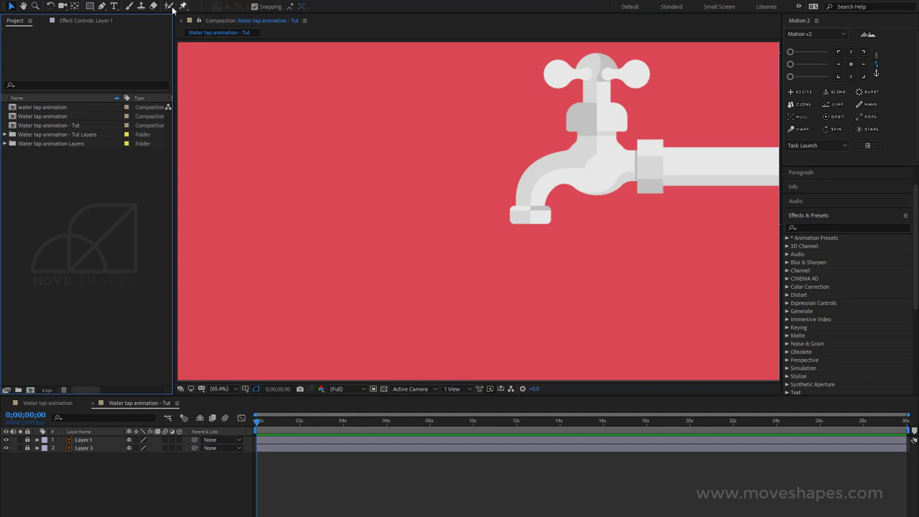
- Draw a cyan rectangle across the bottom of the composition with the Rectangle tool
left_click(90, 6)
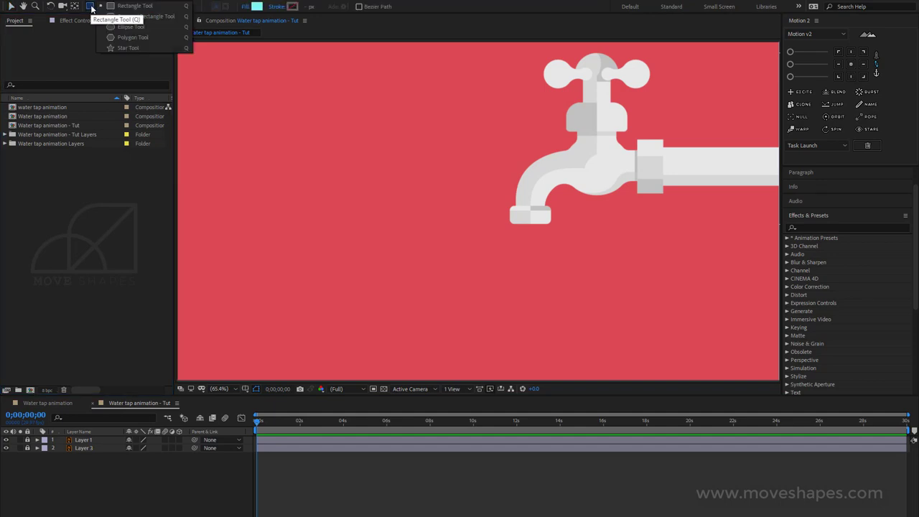
left_click(131, 6)
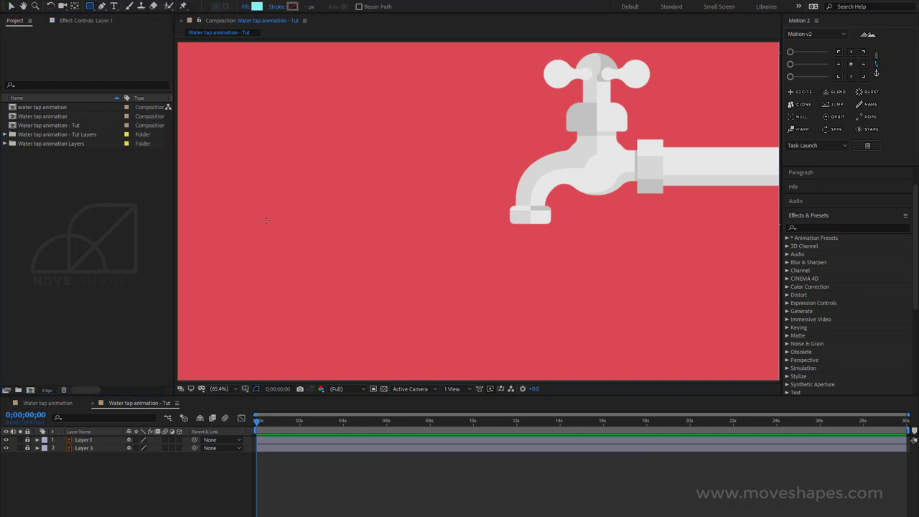
key("comma")
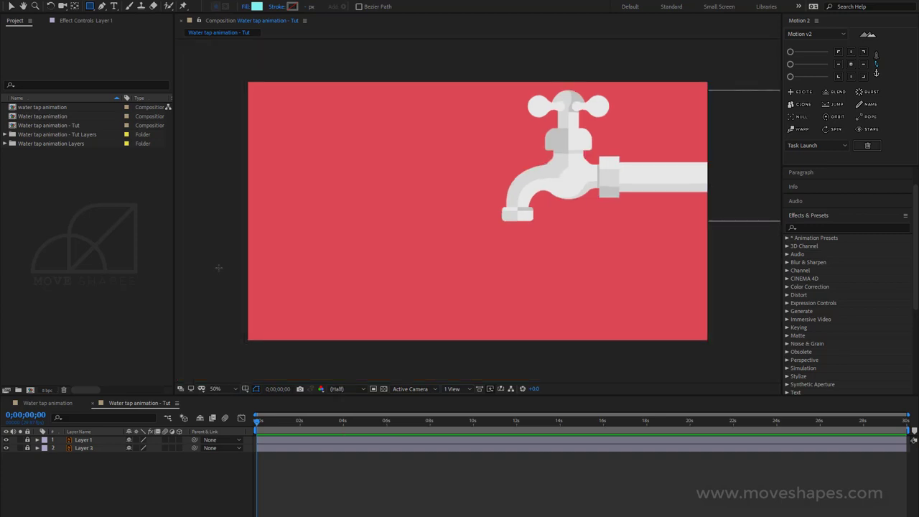
mouse_move(219, 268)
left_mouse_down()
mouse_move(514, 372)
mouse_move(739, 376)
left_mouse_up()
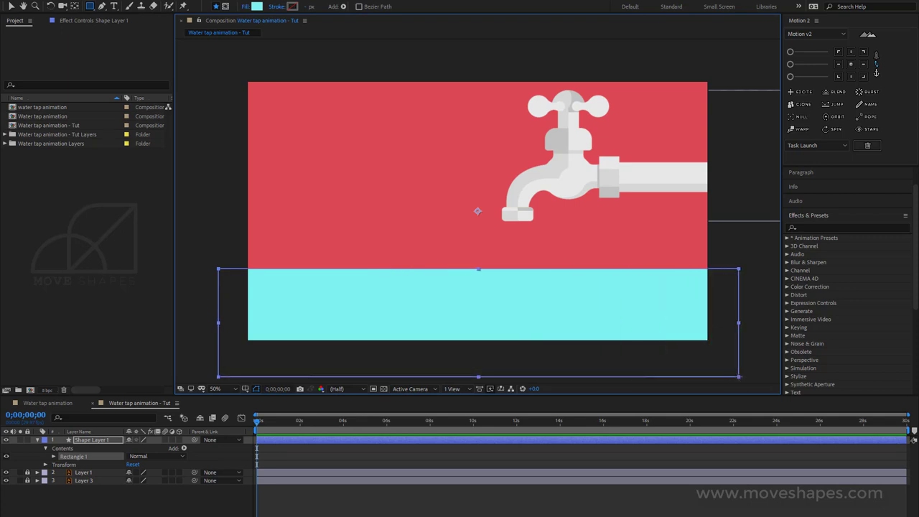
- Rename the new shape layer to 'water'
left_click(10, 7)
left_click(296, 451)
left_click(99, 438)
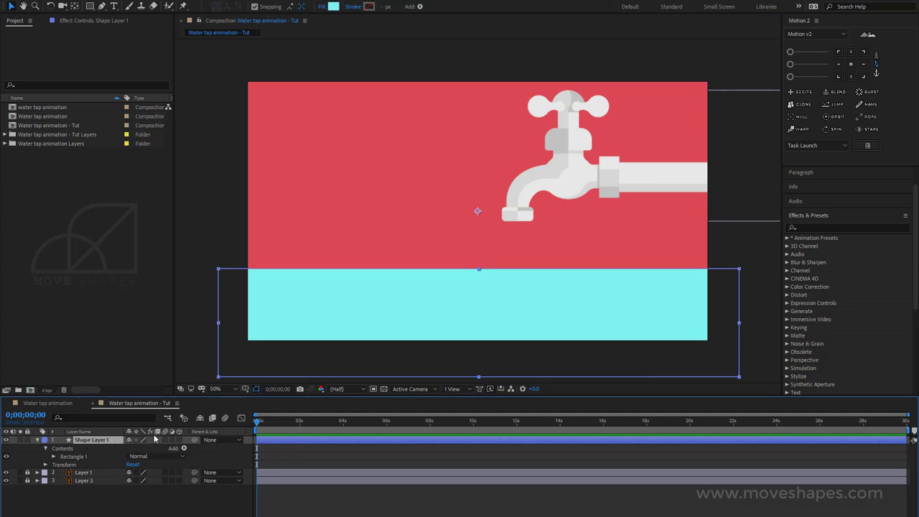
right_click(104, 447)
left_click(148, 430)
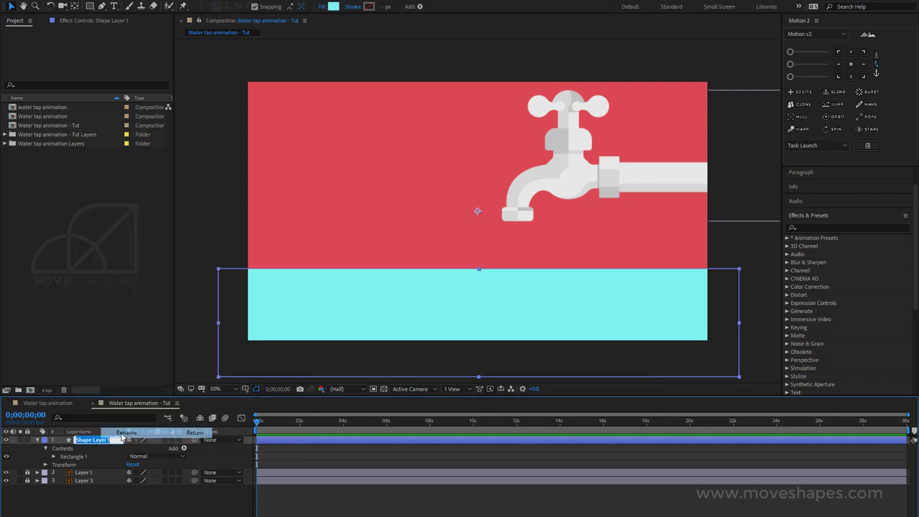
type("water")
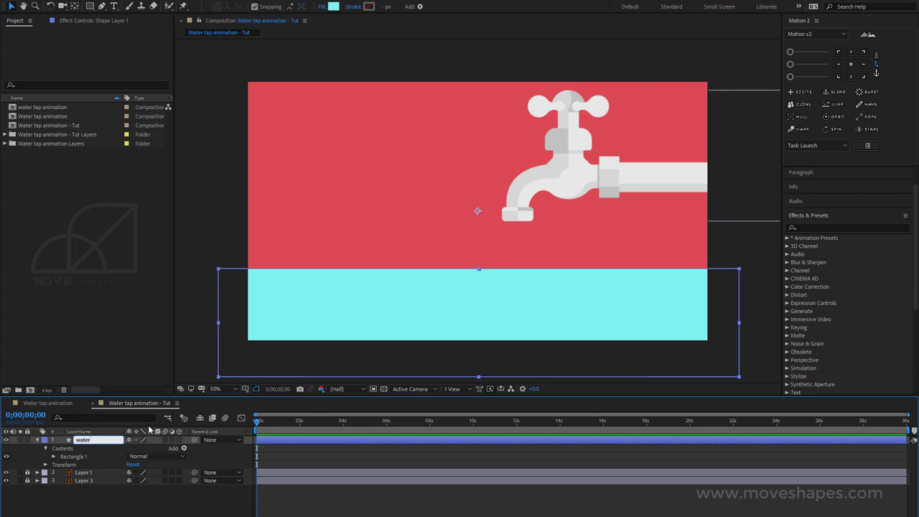
key("Return")
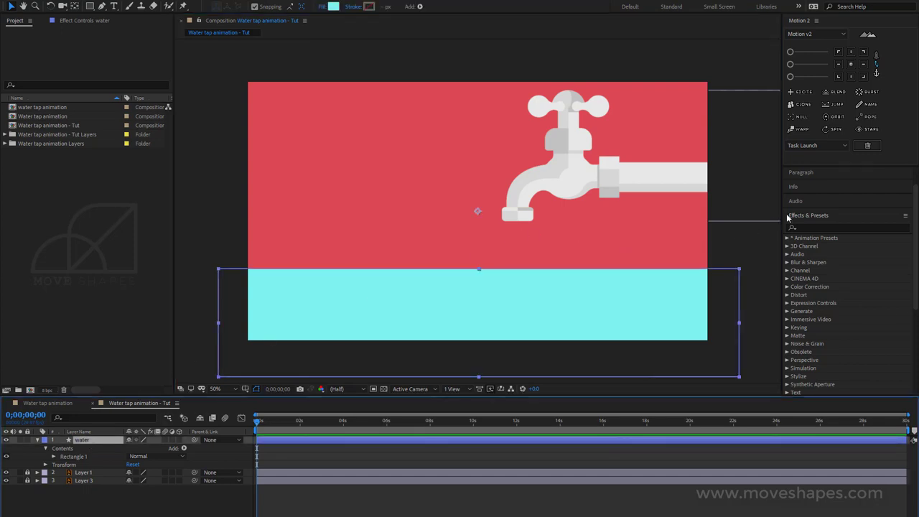
- Search 'wave' in Effects & Presets and apply Wave Warp to the water layer
left_click(811, 227)
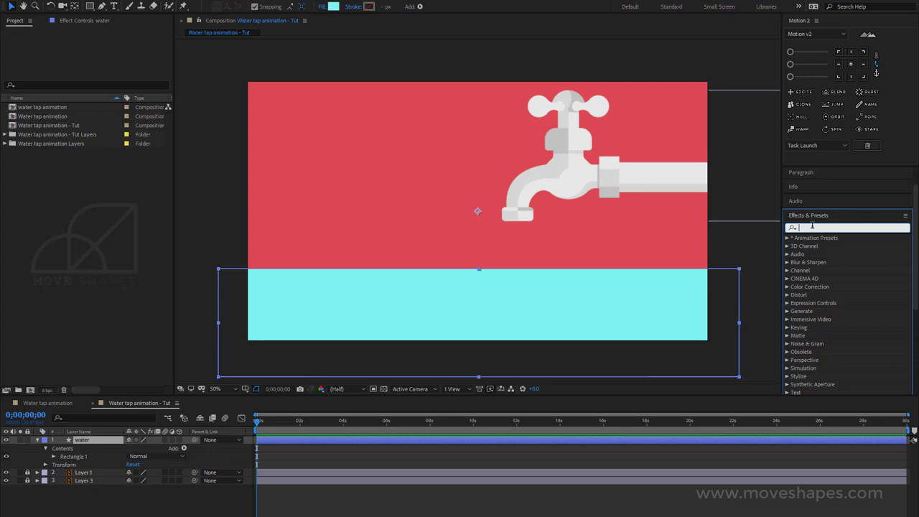
type("wave")
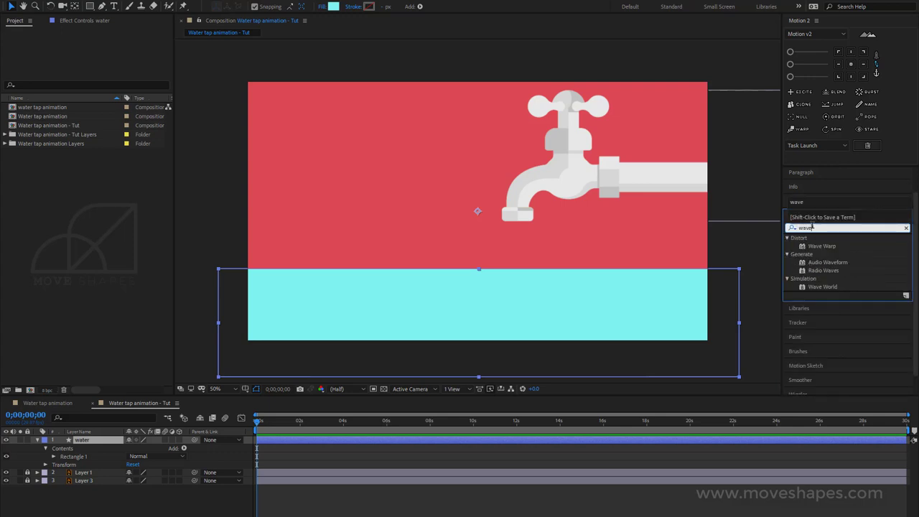
left_click(824, 246)
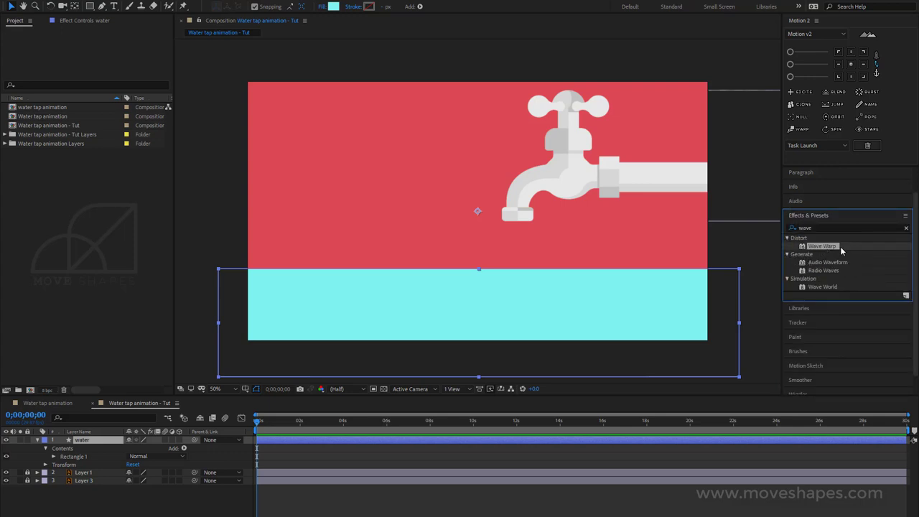
left_click_drag(815, 250, 349, 446)
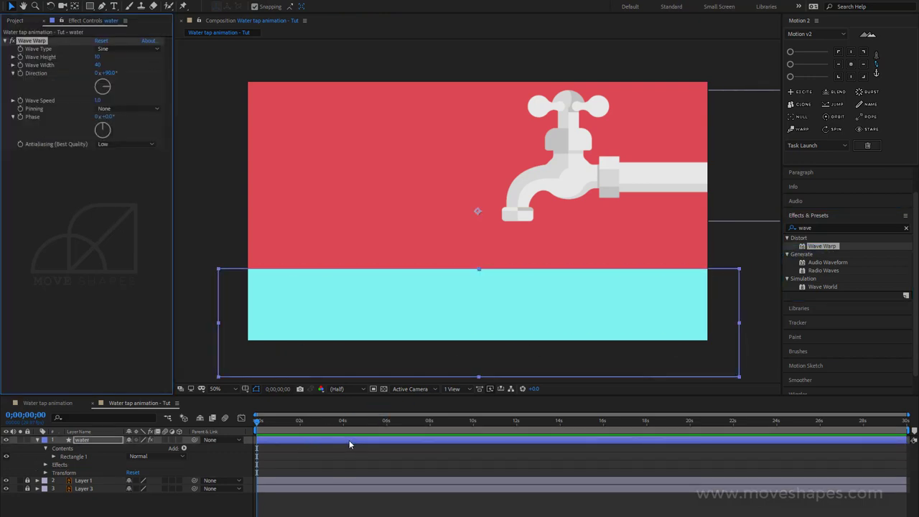
- Set the water's Wave Warp Direction to 90° and Pinning to Right Edge
left_click(86, 441)
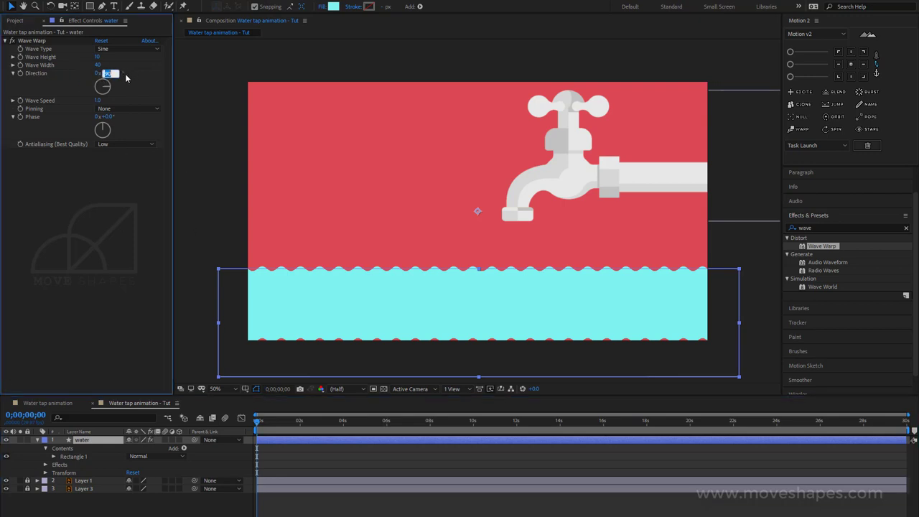
key("Return")
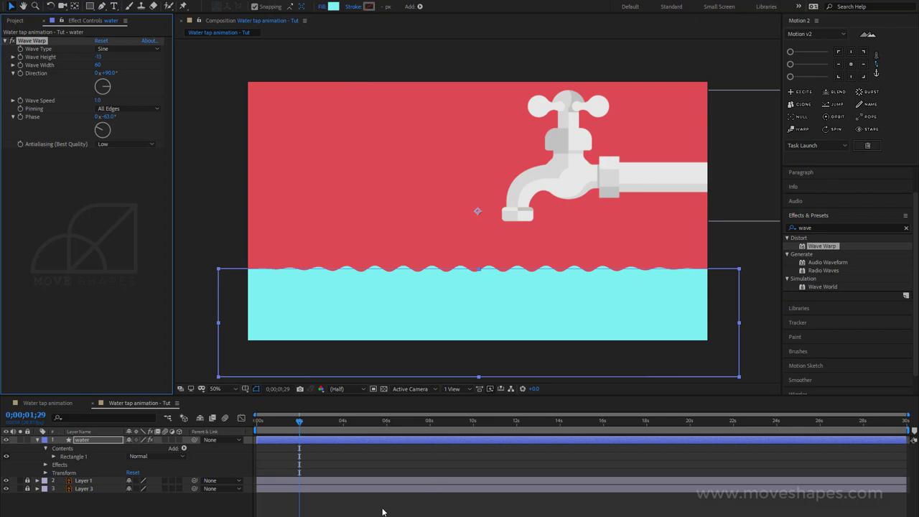
left_click(383, 512)
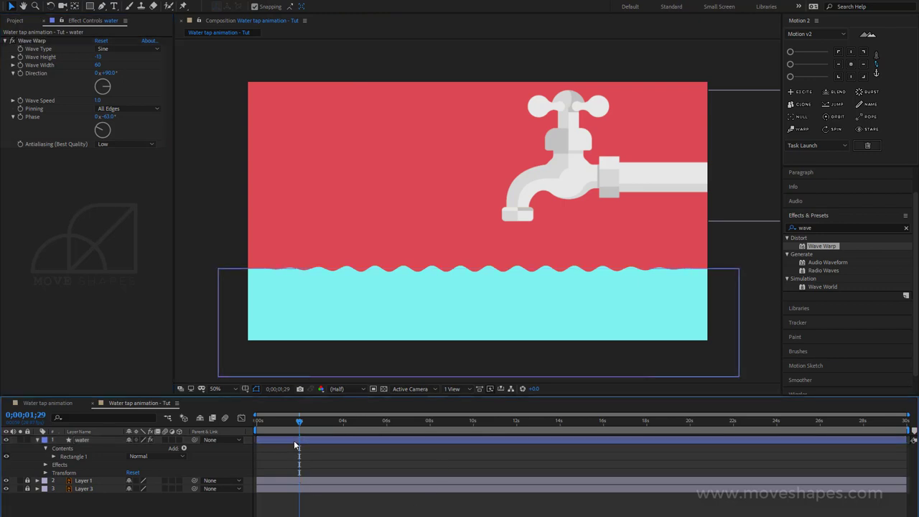
left_click(279, 267)
left_click(115, 110)
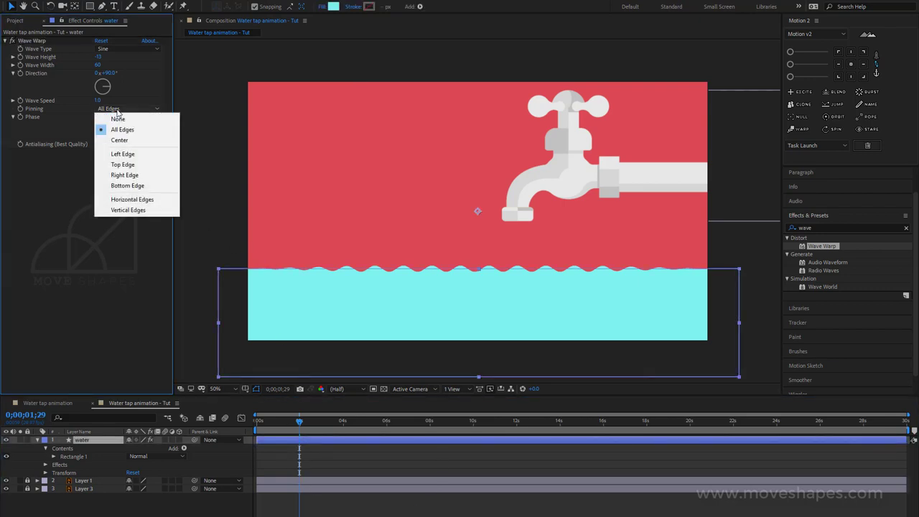
left_click(124, 174)
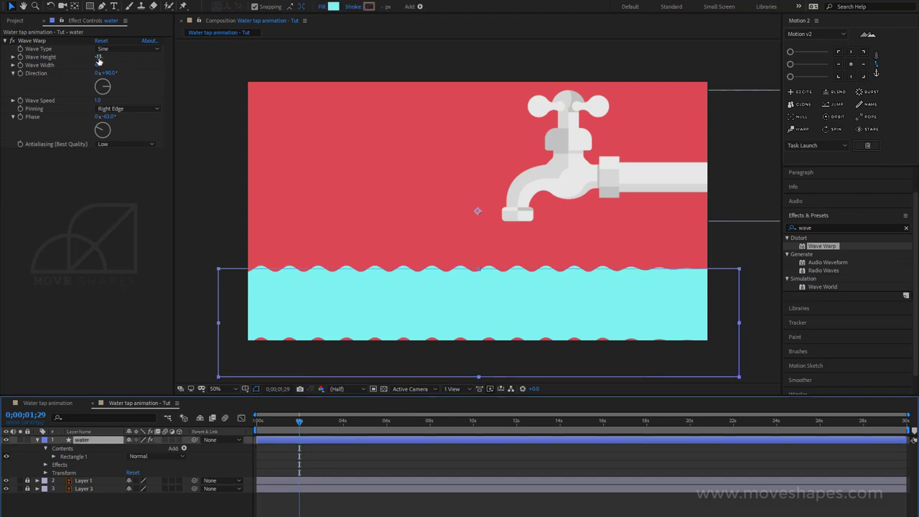
- Set Wave Warp Height to -20, Wave Width to 190 and Direction to 90°
left_click_drag(98, 58, 92, 58)
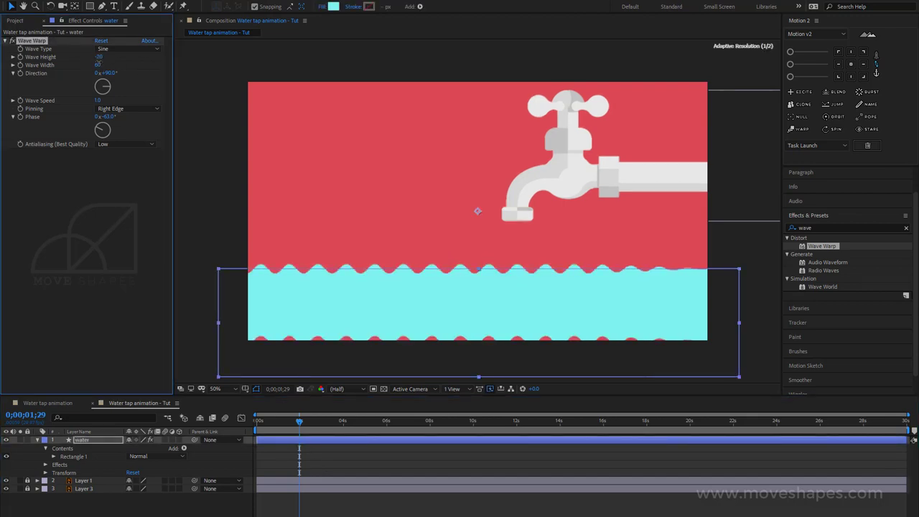
left_click_drag(99, 65, 153, 65)
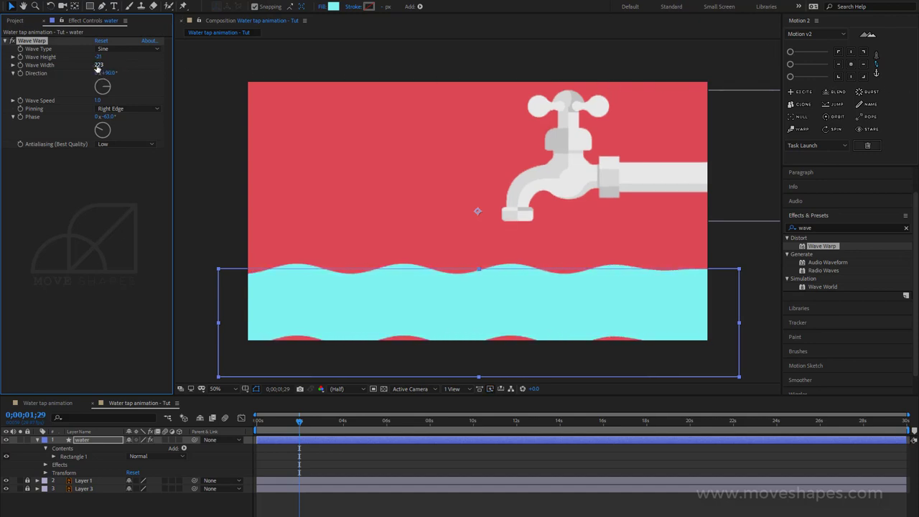
type("190")
key("Return")
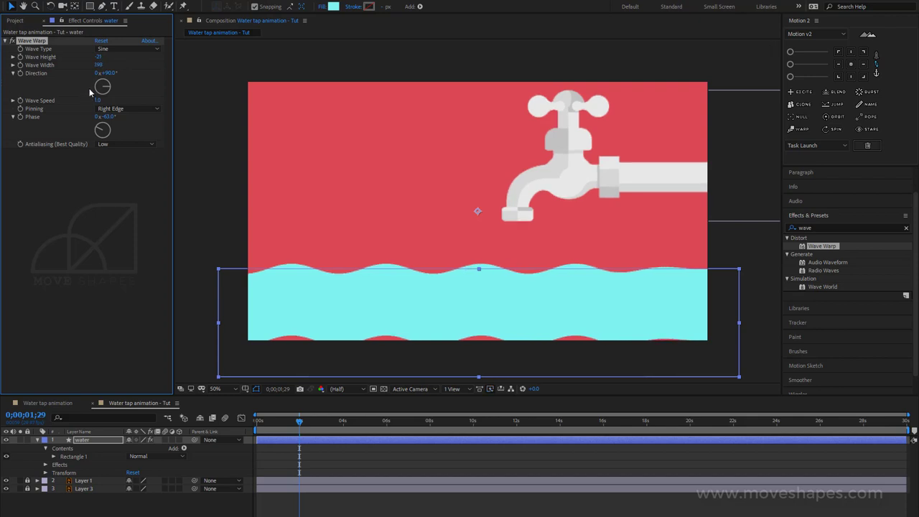
mouse_move(109, 75)
left_mouse_down()
mouse_move(89, 75)
mouse_move(162, 74)
mouse_move(117, 74)
left_mouse_up()
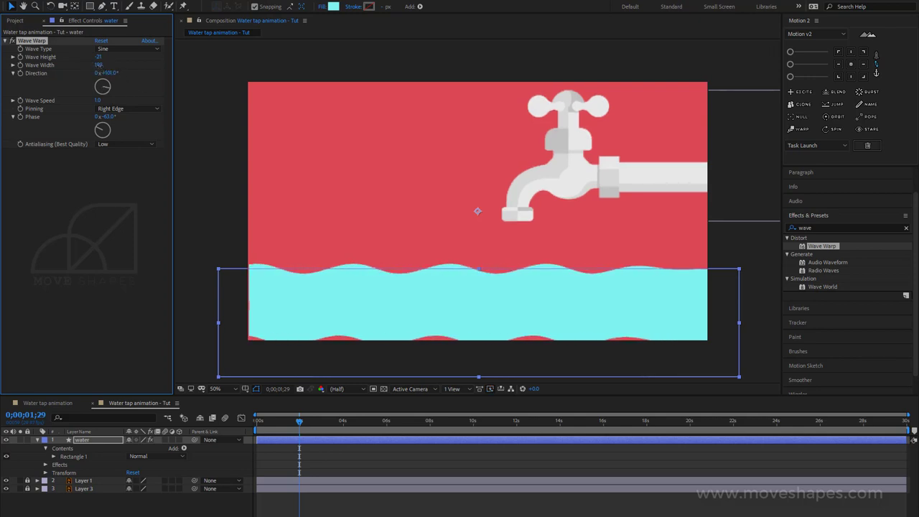
left_click(107, 73)
type("90")
key("Return")
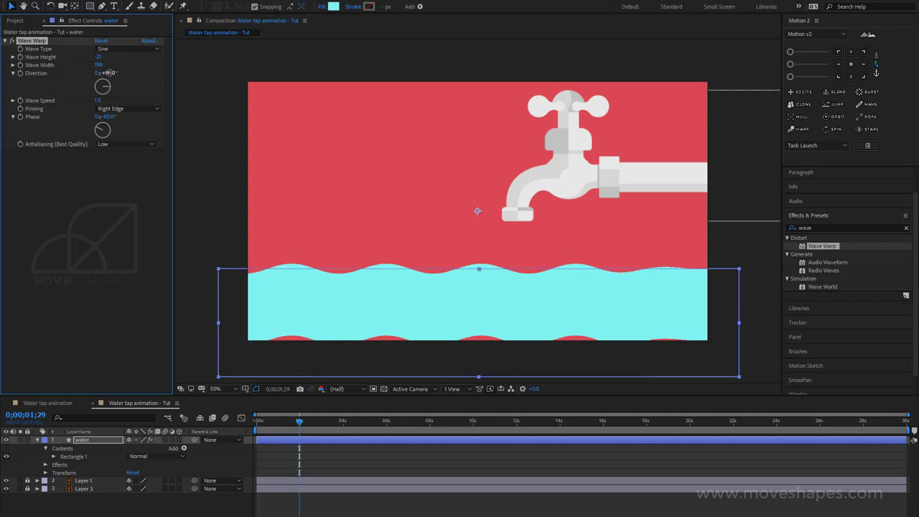
- Narrow Wave Width to 189, set Wave Height to 15, and return the playhead to 0
left_click(100, 65)
left_click_drag(92, 65, 81, 88)
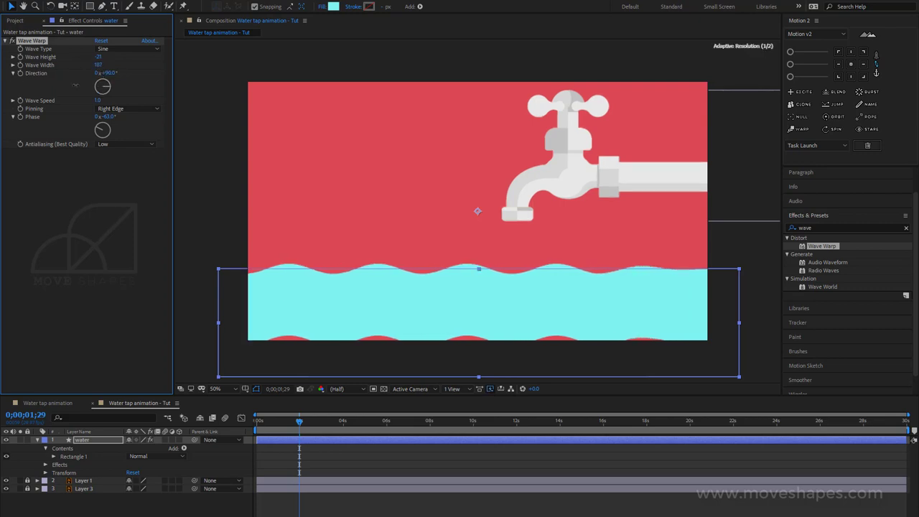
left_click(98, 57)
type("10")
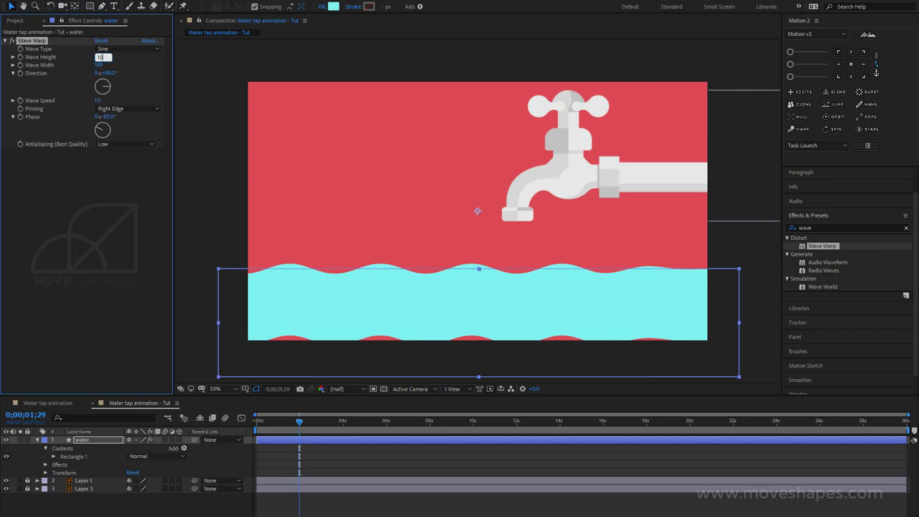
key("Return")
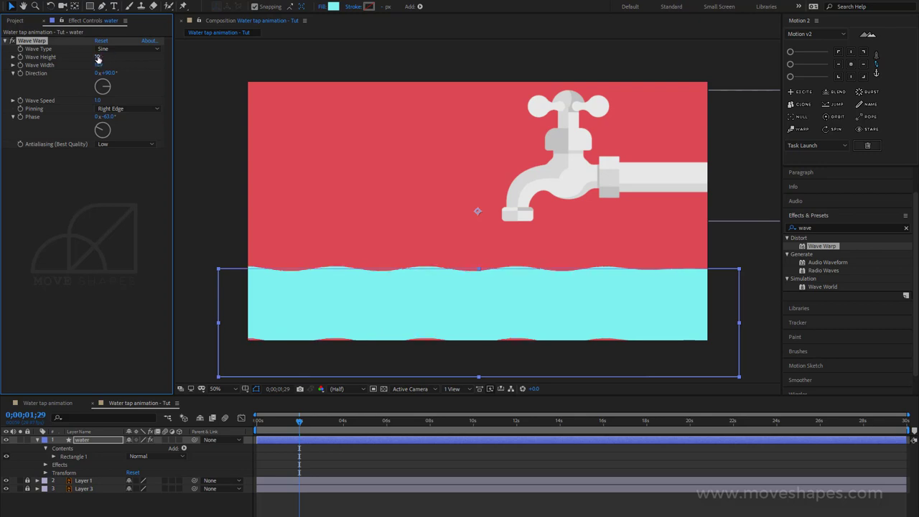
left_click(98, 58)
type("15")
key("Return")
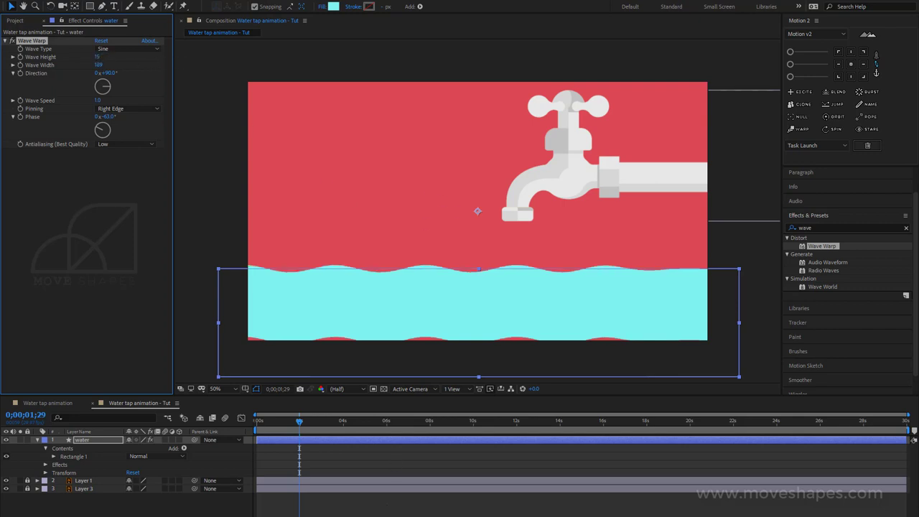
left_click(374, 515)
left_click_drag(299, 420, 242, 430)
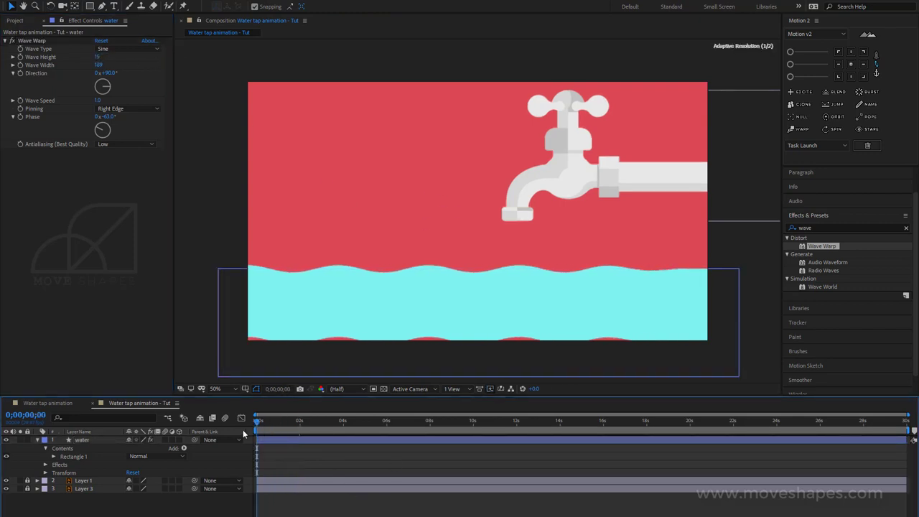
- Reverse the water waves by setting Wave Warp Direction to -90°, previewing before and after
left_click(557, 471)
key("space")
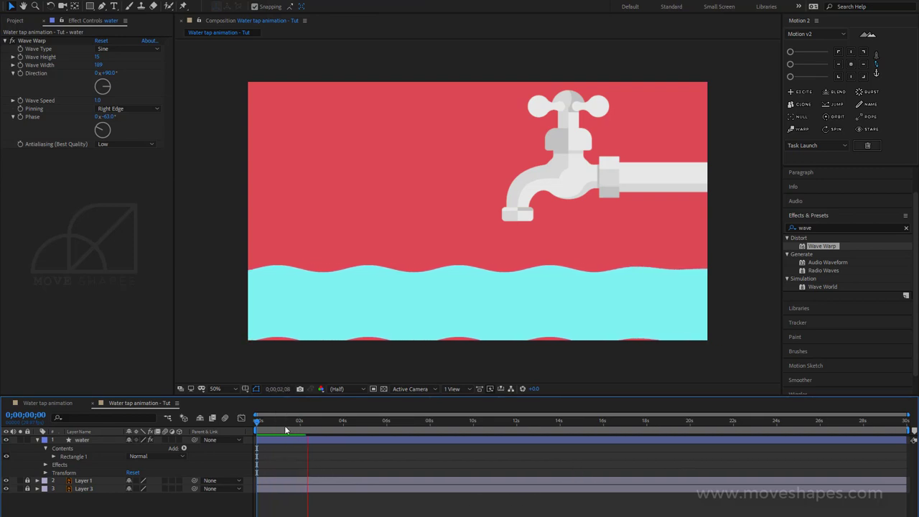
left_click(286, 429)
left_click(253, 316)
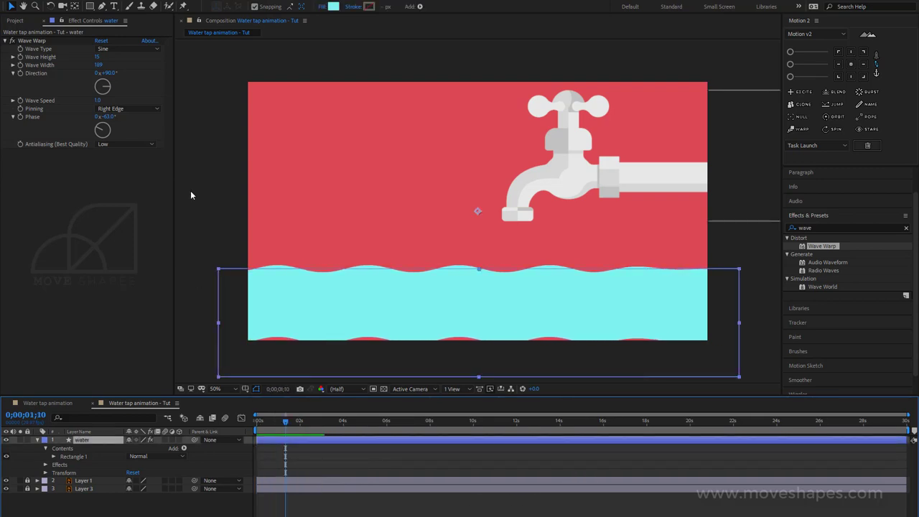
left_click(108, 73)
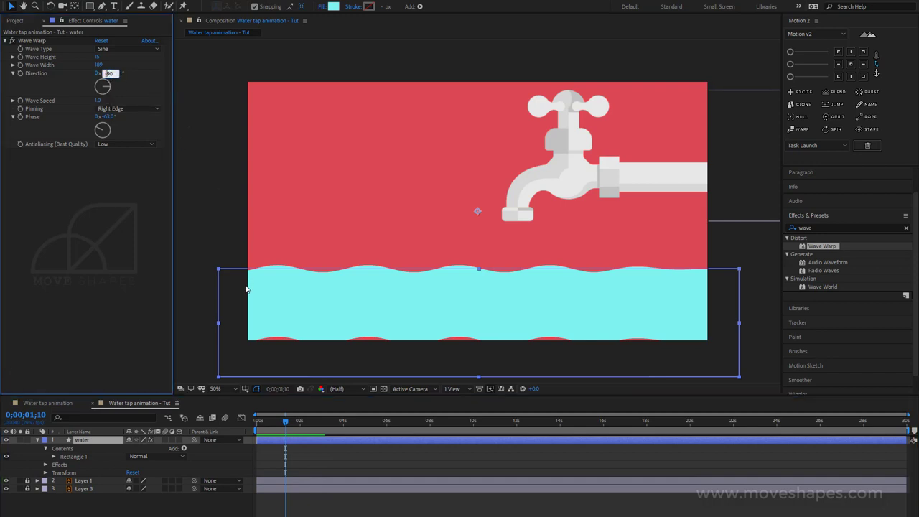
type("-90")
left_click(196, 196)
key("space")
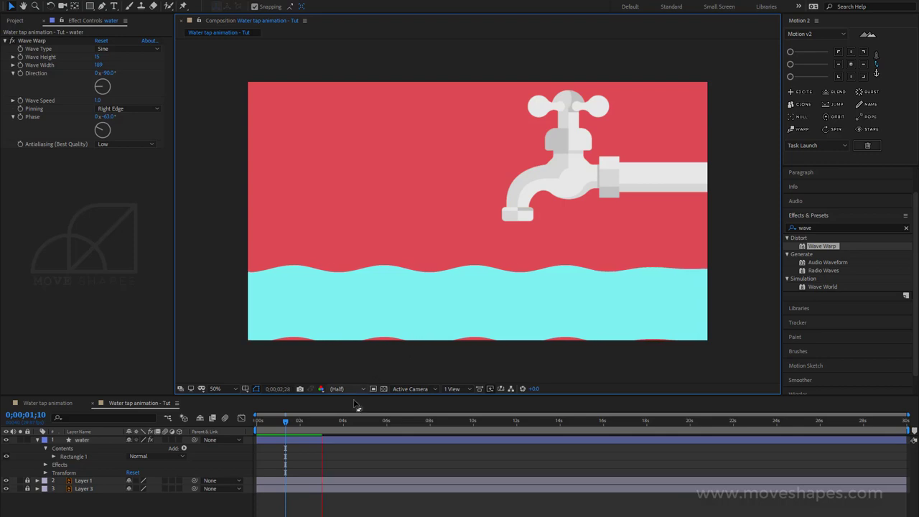
left_click(127, 158)
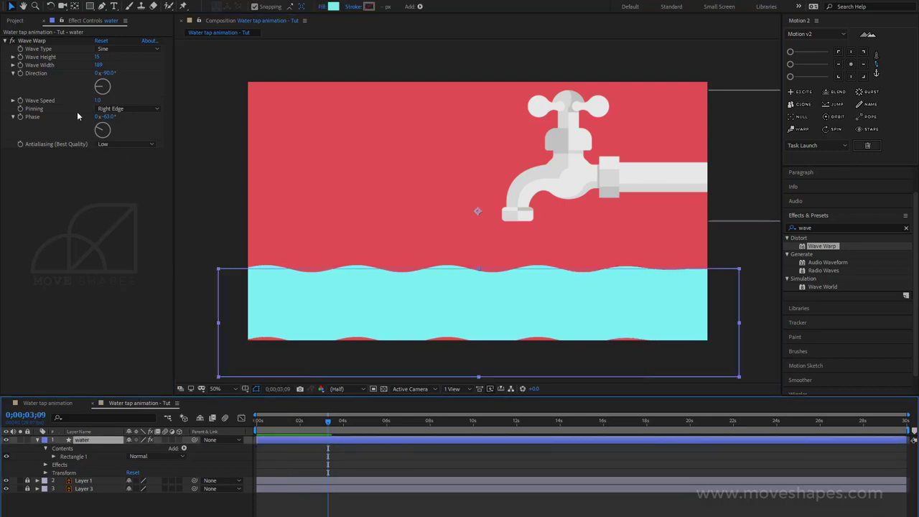
- Set Wave Speed to 2.0 and preview the faster waves
left_click(99, 101)
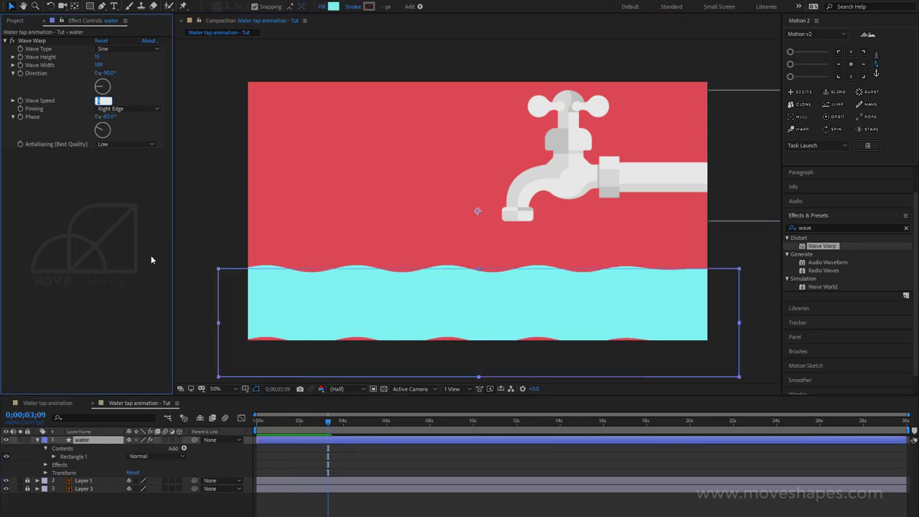
type("2")
left_click(206, 213)
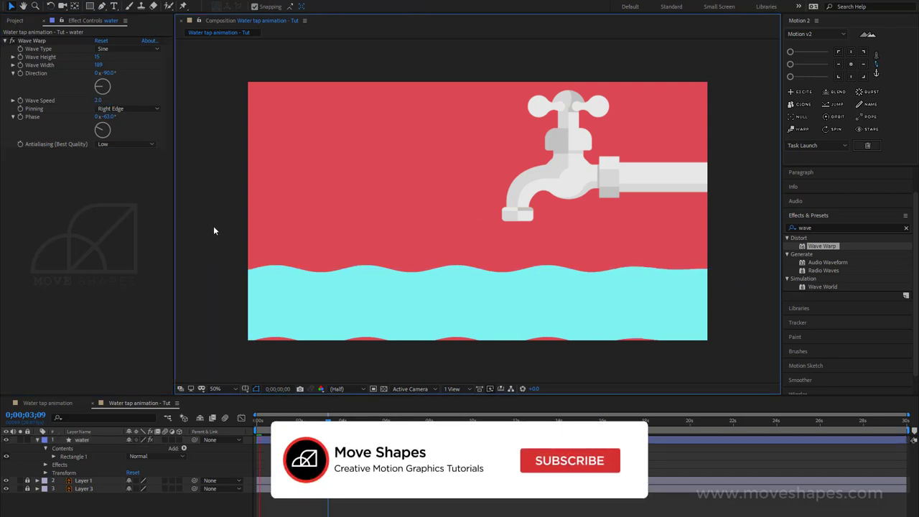
key("space")
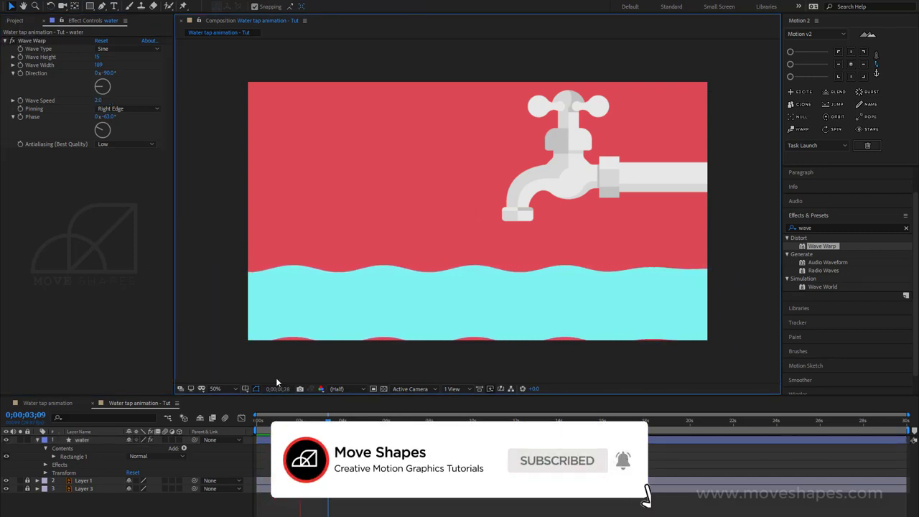
key("space")
- Widen the waves to Wave Width 209, preview, and return to the timeline start
left_click(314, 444)
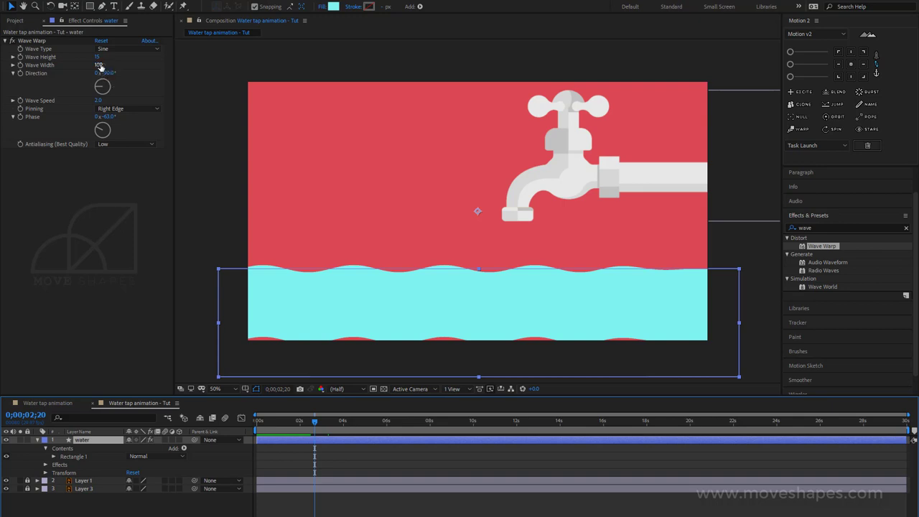
left_click_drag(100, 66, 193, 91)
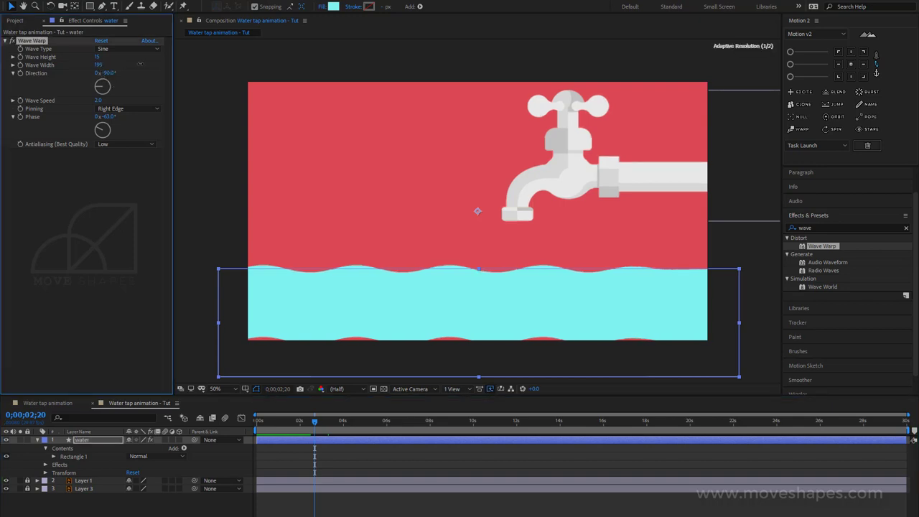
left_click(383, 502)
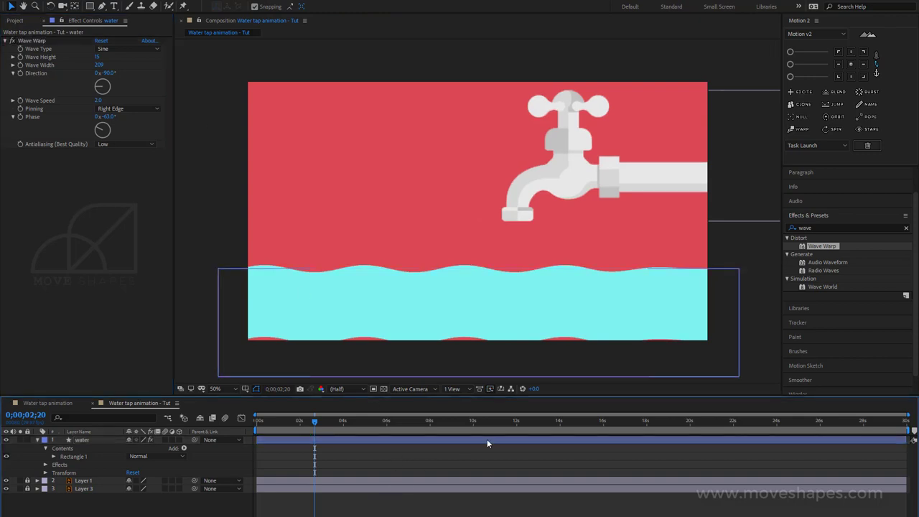
key("space")
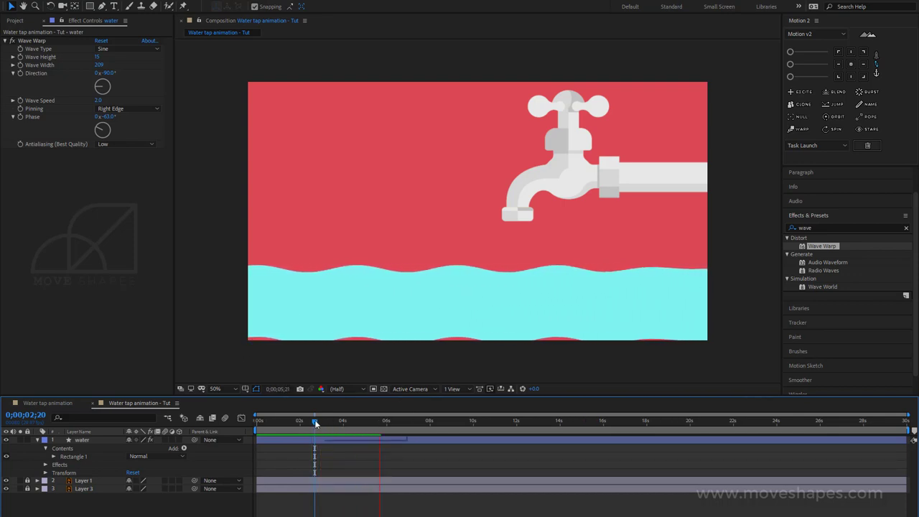
left_click(293, 421)
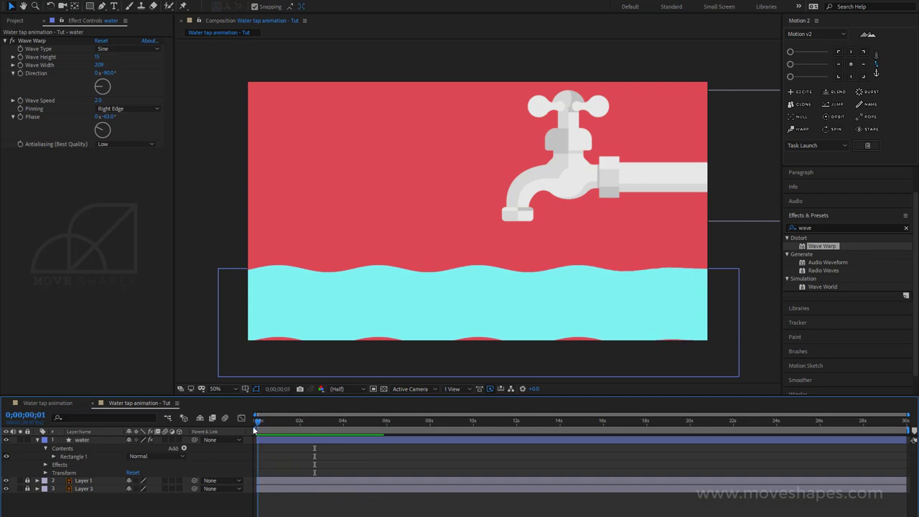
left_click_drag(288, 425, 244, 428)
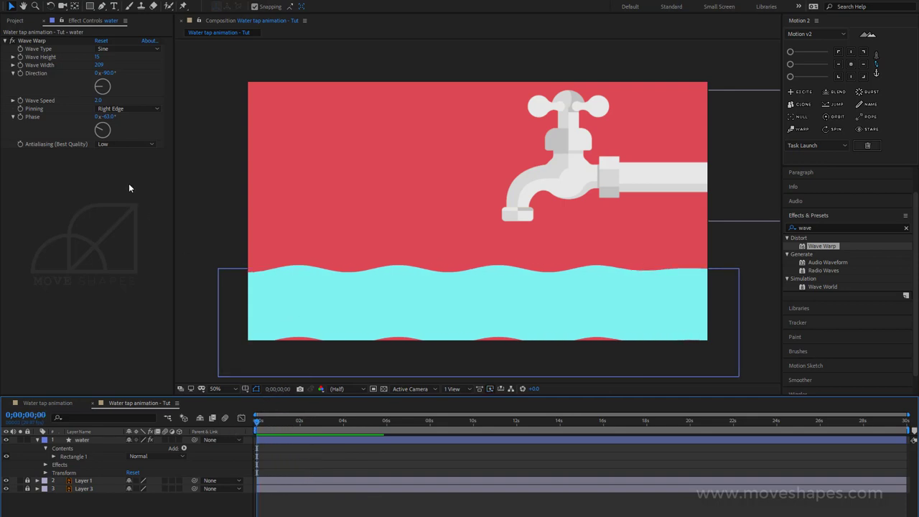
- Draw a new thin horizontal rectangle across the lower water area
left_click(5, 42)
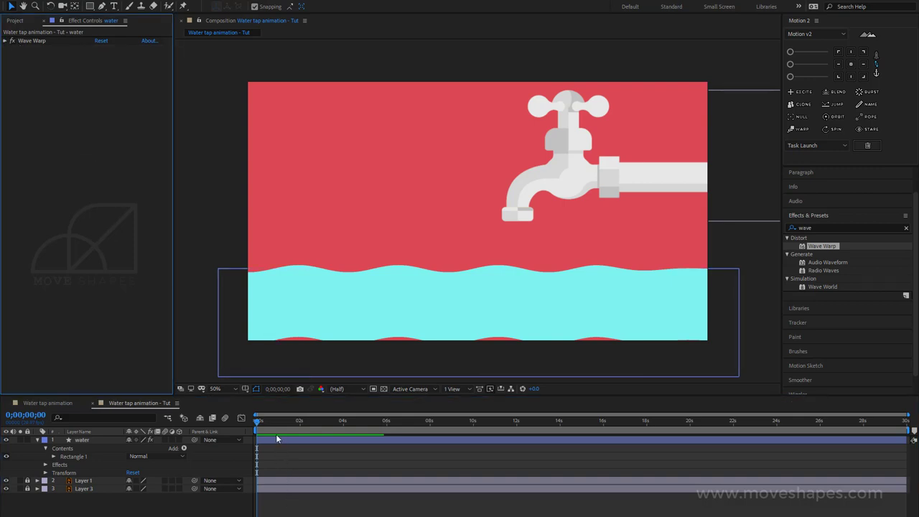
left_click(37, 440)
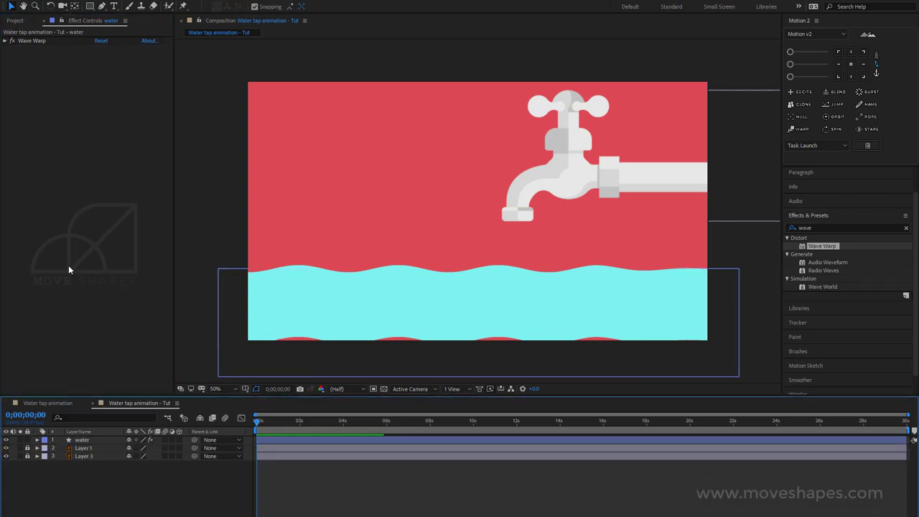
left_click(89, 6)
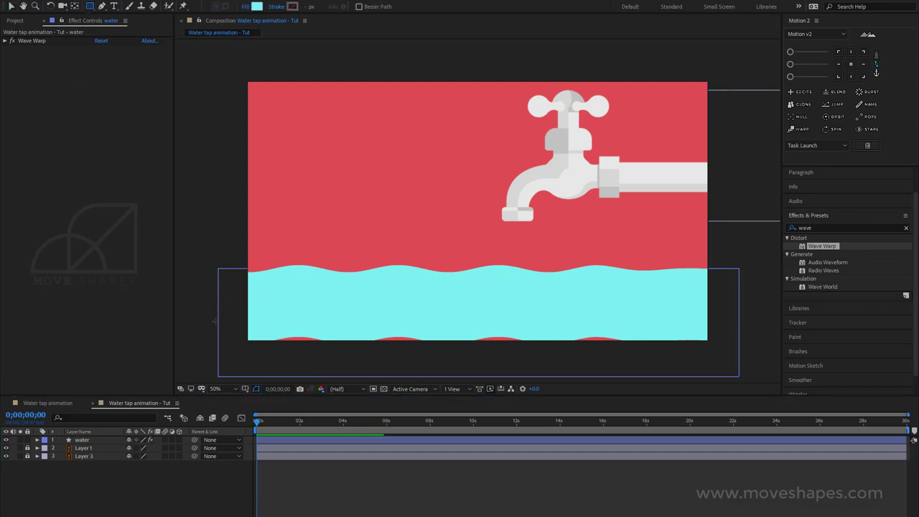
left_click_drag(228, 323, 731, 358)
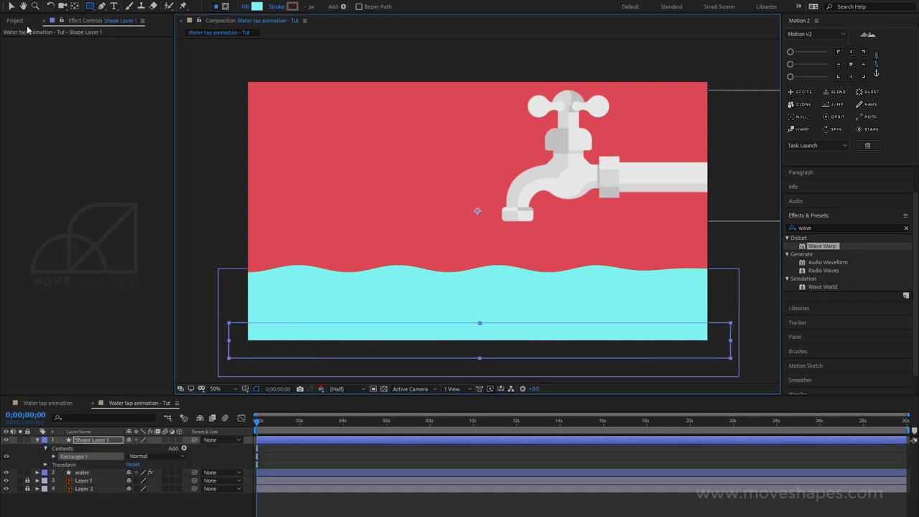
- Rename the new rectangle shape layer to 'water bottom'
left_click(242, 505)
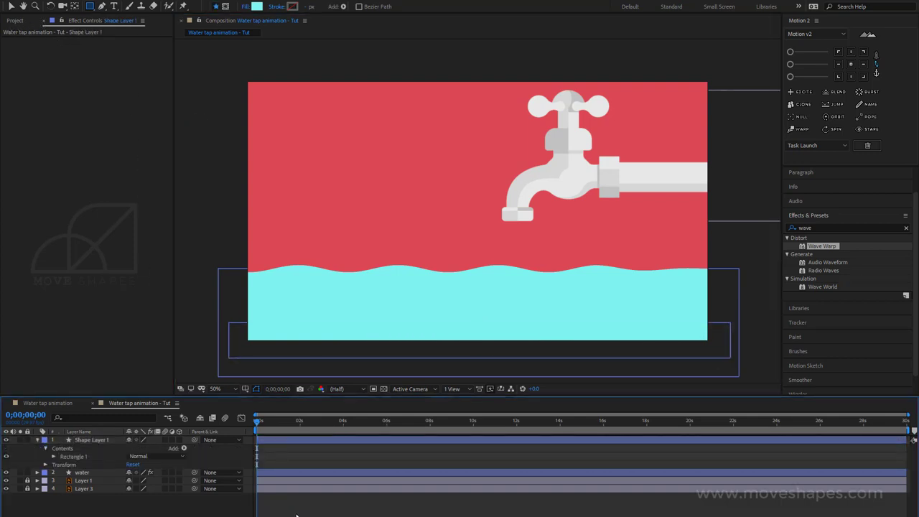
left_click(37, 440)
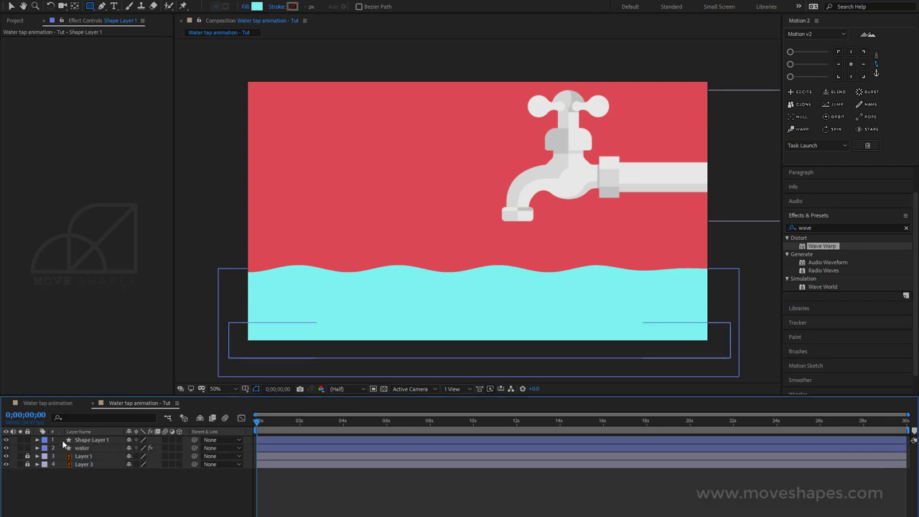
left_click(87, 441)
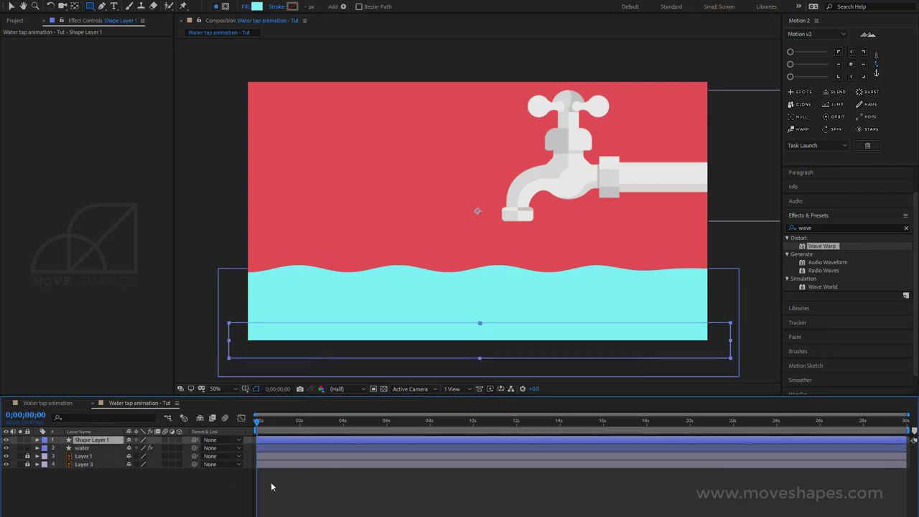
right_click(97, 443)
left_click(113, 434)
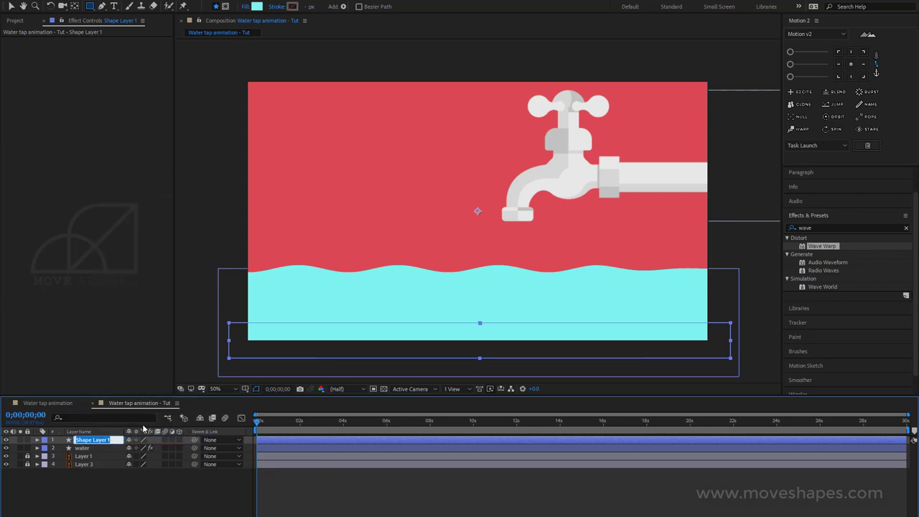
type("water bottom")
key("Return")
- Move 'water bottom' beneath the water layer and preview the animation from the first frame
left_click_drag(94, 441, 96, 451)
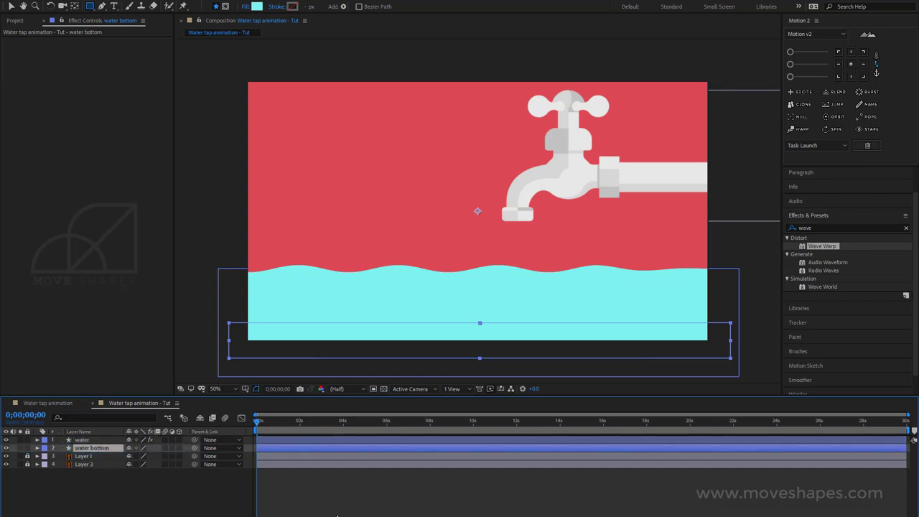
left_click(260, 423)
key("space")
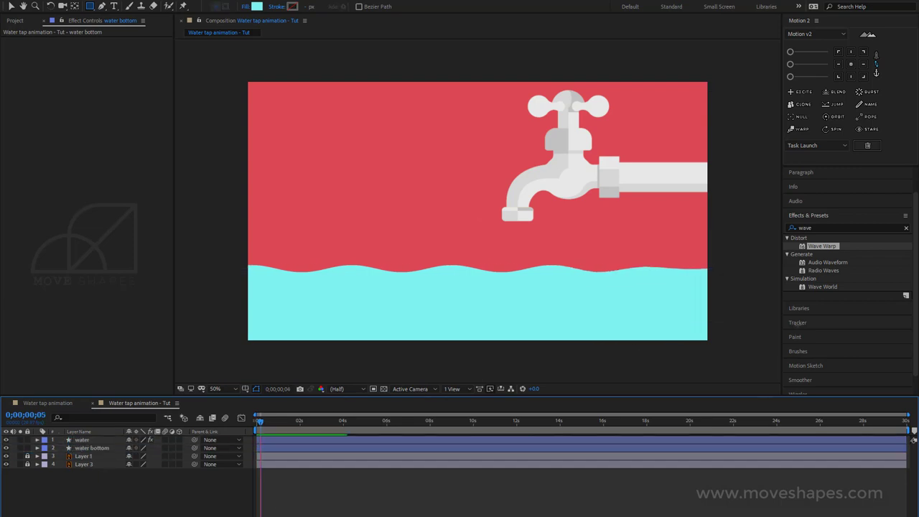
key("space")
key("Home")
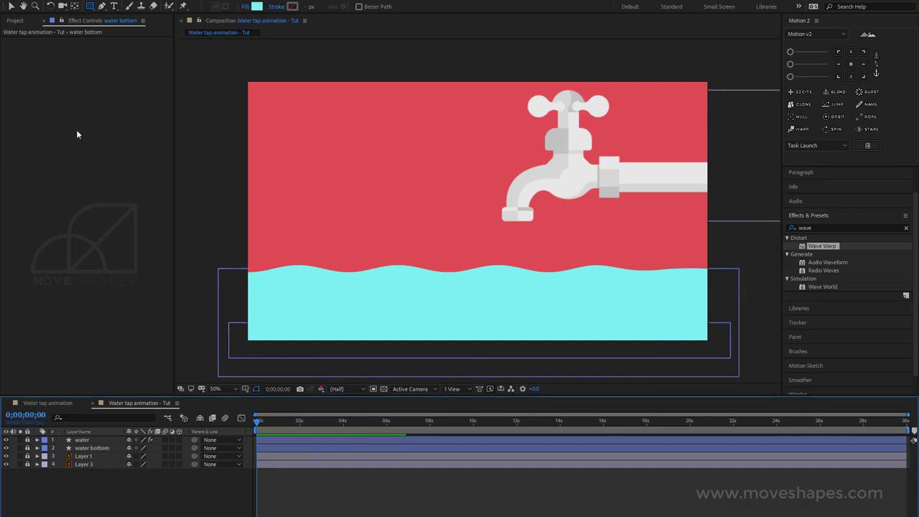
left_click(102, 6)
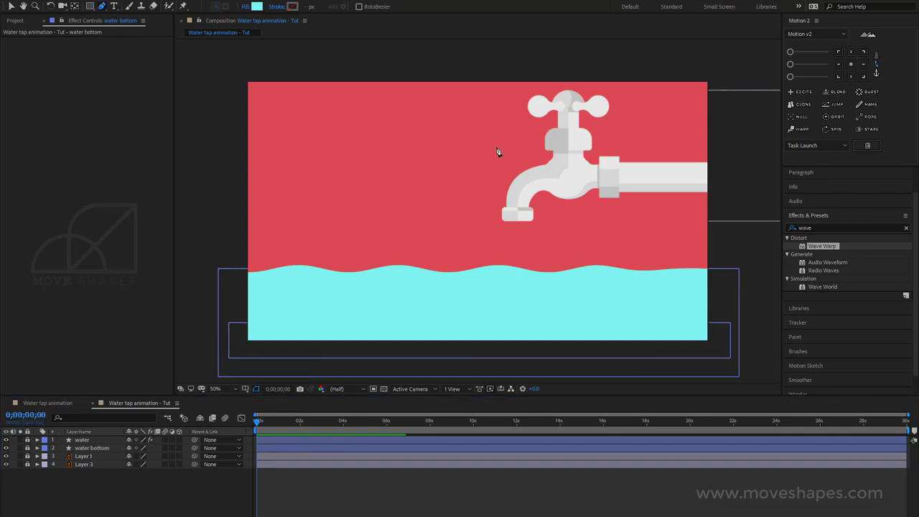
- Draw a closed four-point stream shape from the faucet spout down to the water
left_click(507, 218)
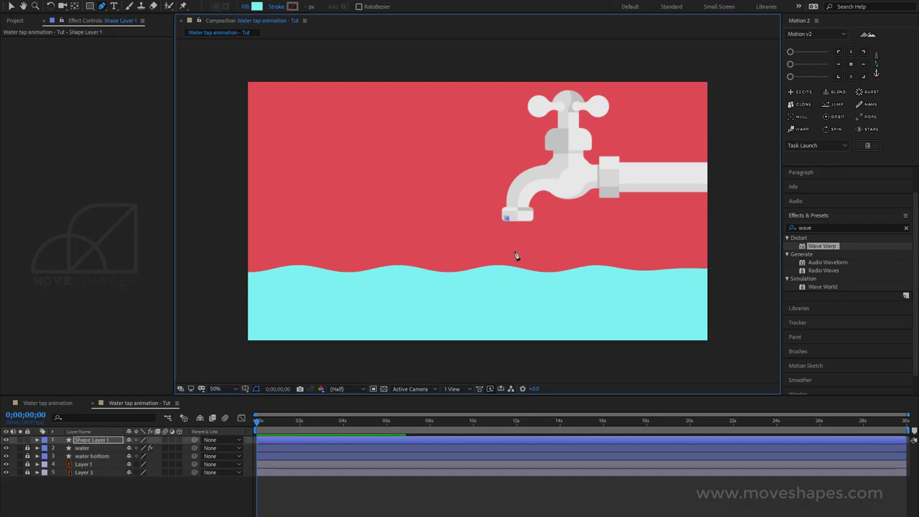
left_click(486, 344)
left_click(571, 345)
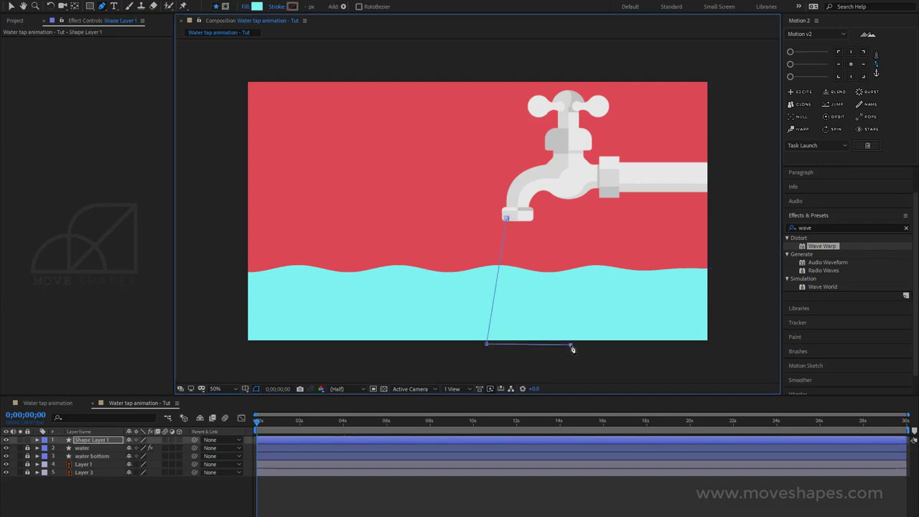
left_click(530, 218)
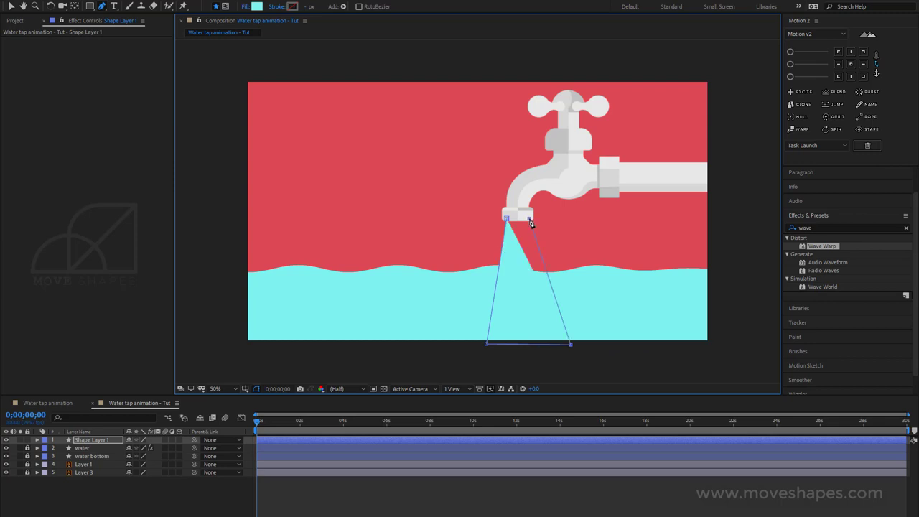
left_click(507, 220)
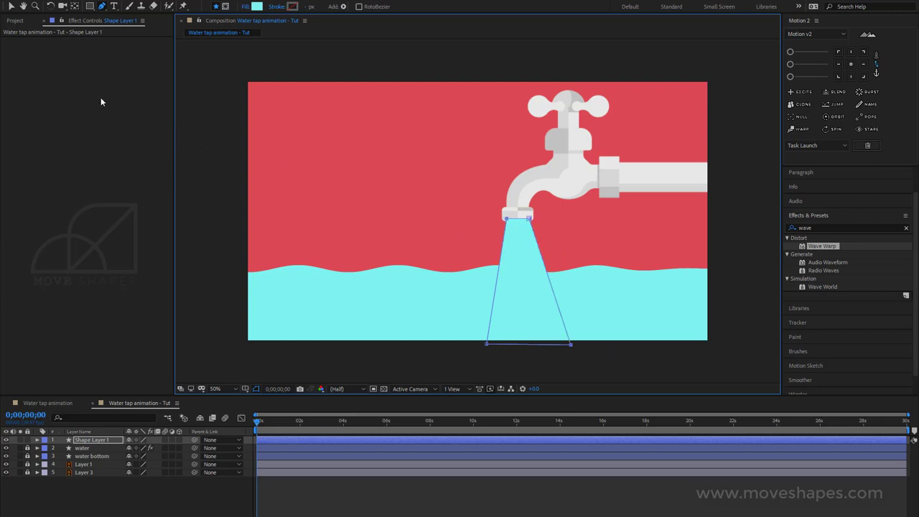
- Move the stream shape layer below Layer 1 in the layer stack
left_click(10, 6)
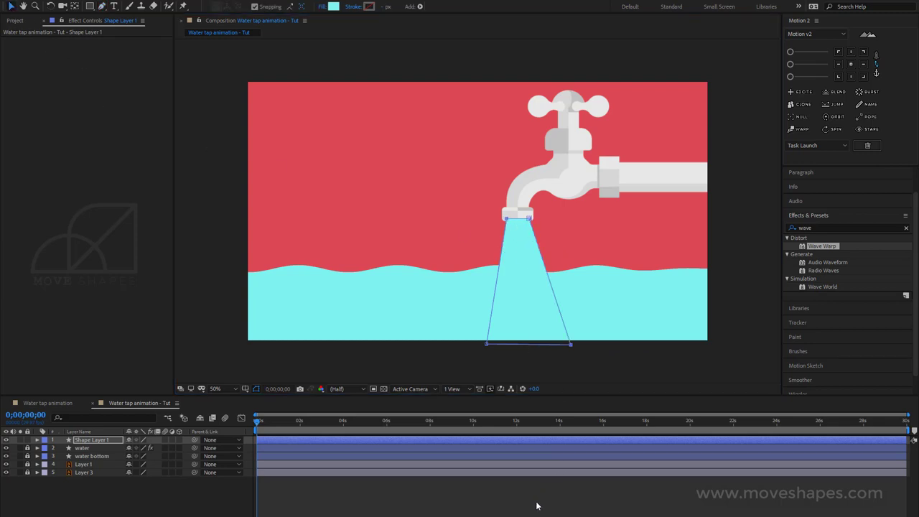
left_click(507, 482)
left_click(431, 440)
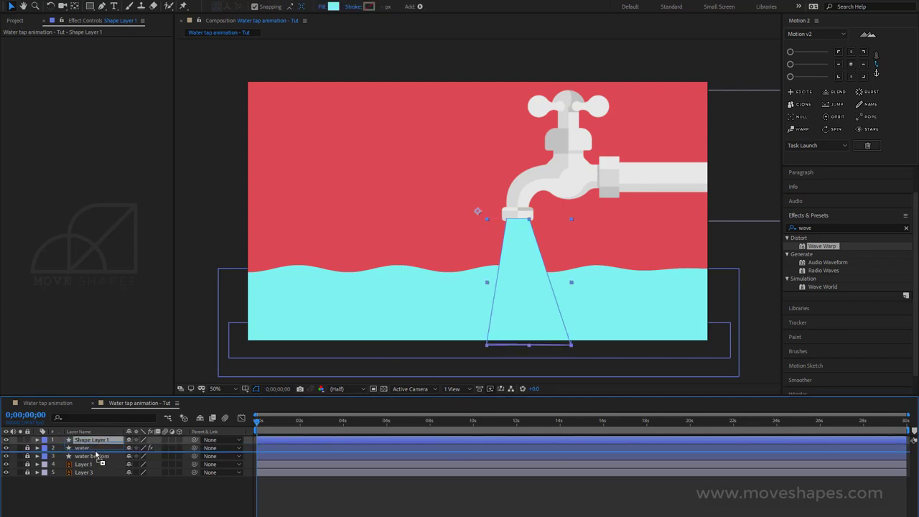
left_click_drag(97, 440, 100, 470)
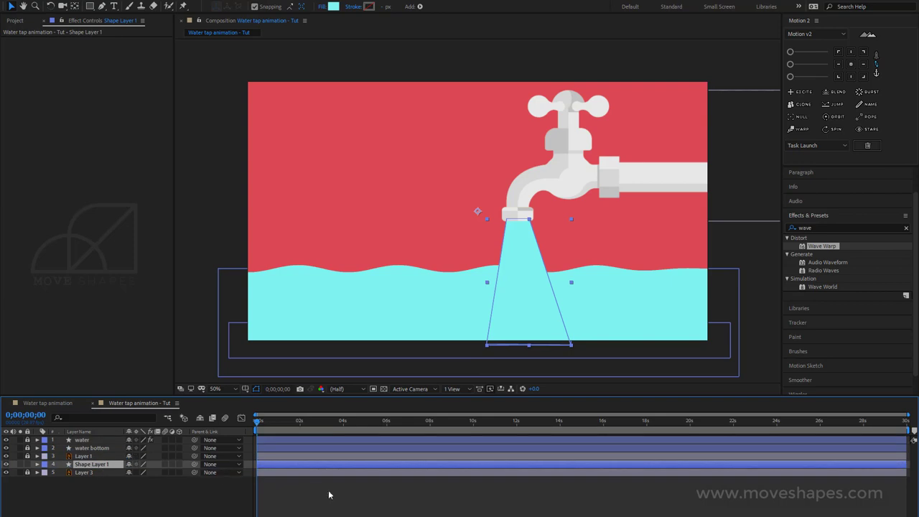
left_click(343, 502)
left_click(95, 464)
- Apply Wave Warp to the stream and set its Direction to about 163°
left_click_drag(826, 248, 108, 187)
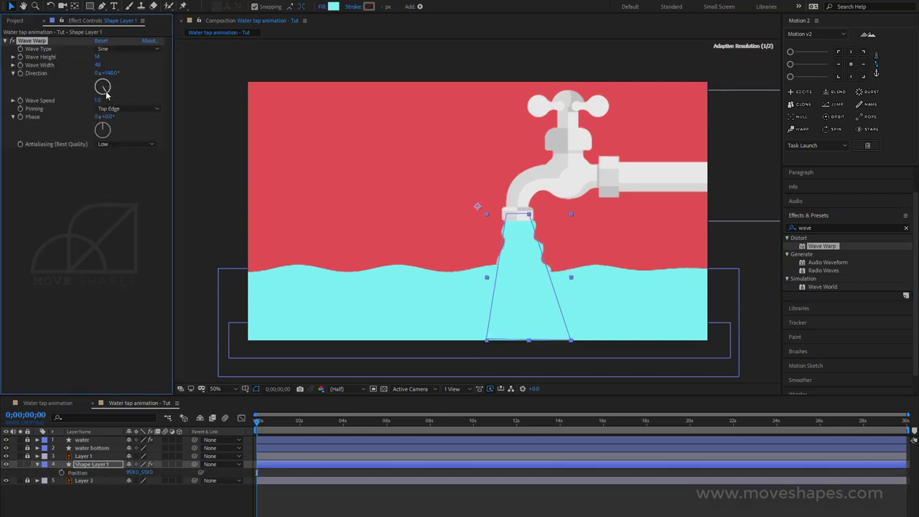
mouse_move(104, 96)
left_mouse_down()
mouse_move(93, 102)
mouse_move(106, 105)
left_mouse_up()
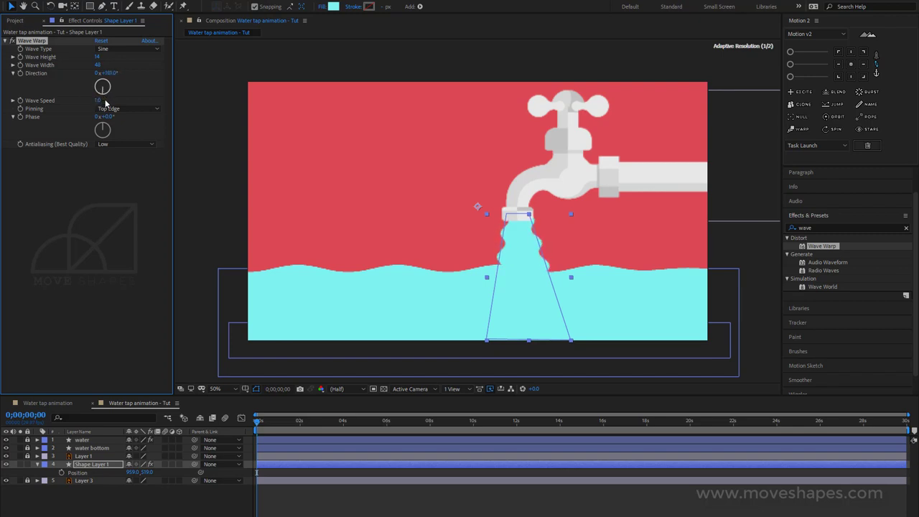
left_click_drag(106, 105, 85, 77)
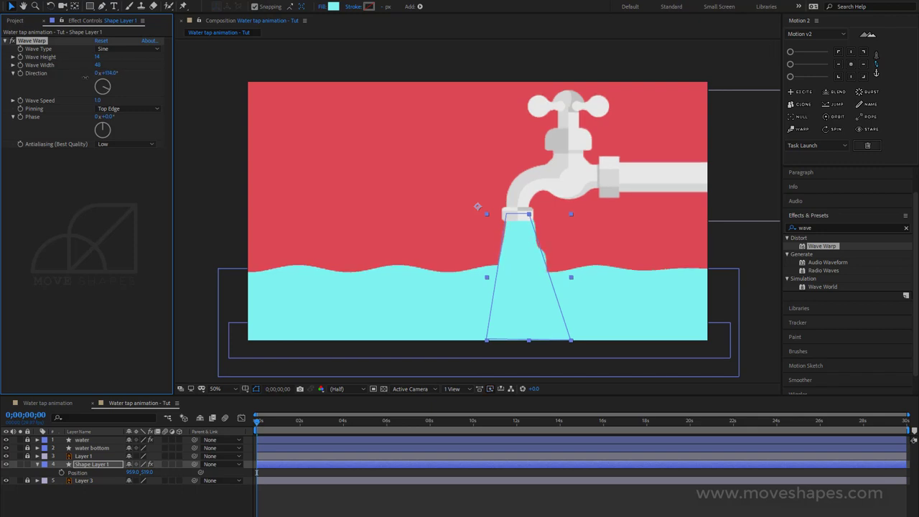
left_click_drag(80, 77, 78, 78)
left_click_drag(109, 90, 104, 98)
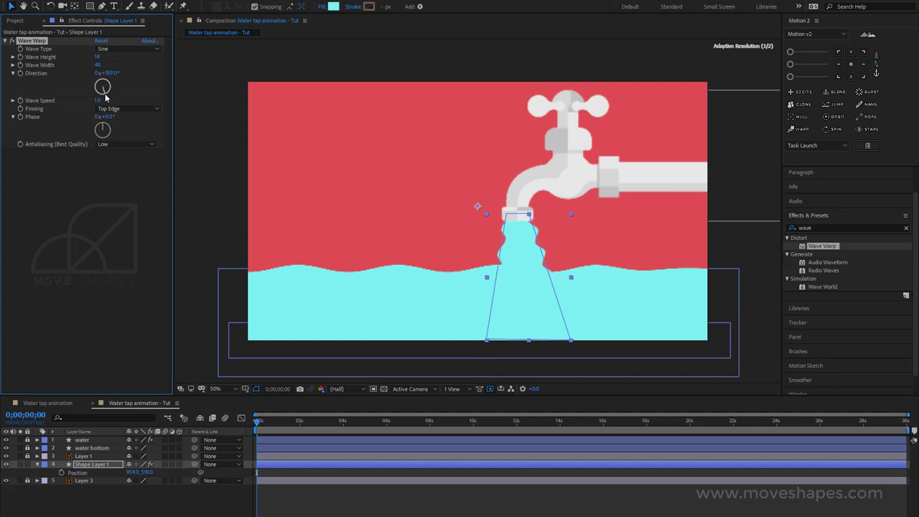
- Set the stream's Wave Width to 62 and Wave Height to 10, then preview it
mouse_move(97, 64)
left_mouse_down()
mouse_move(74, 69)
mouse_move(244, 96)
mouse_move(218, 100)
left_mouse_up()
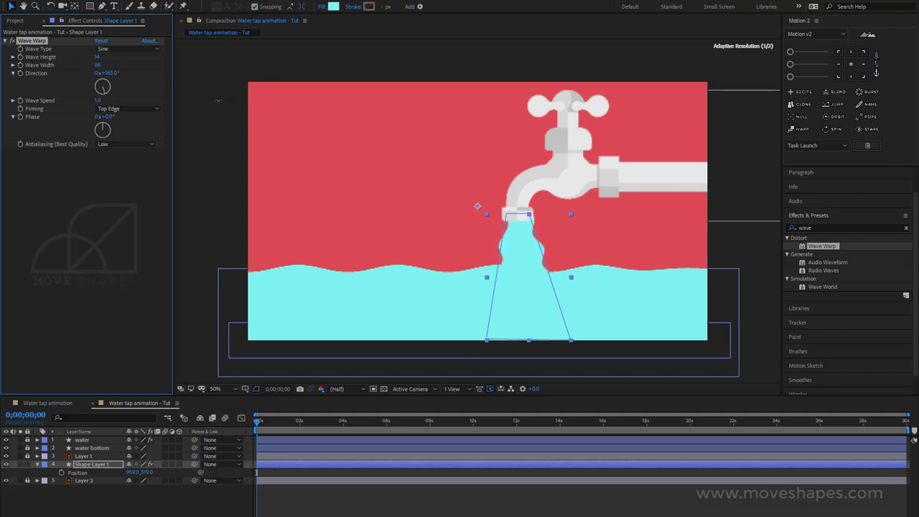
left_click_drag(219, 100, 209, 101)
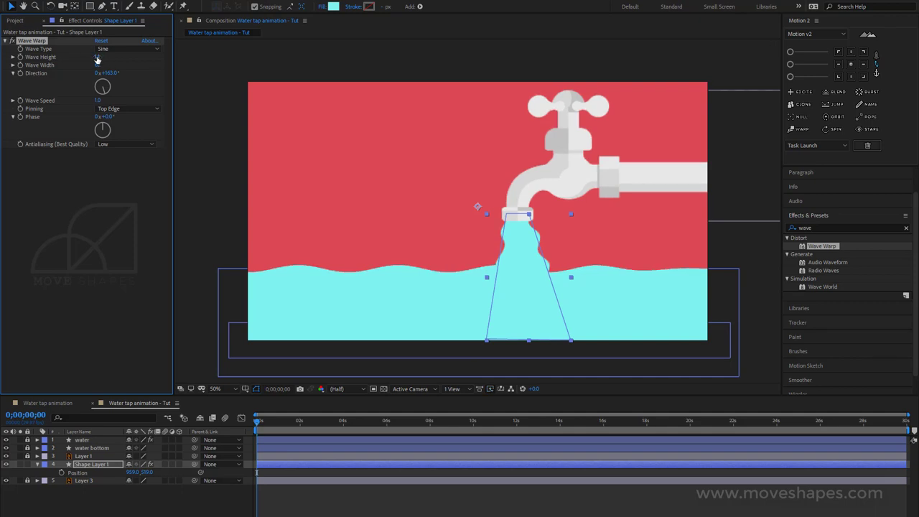
left_click_drag(98, 61, 81, 61)
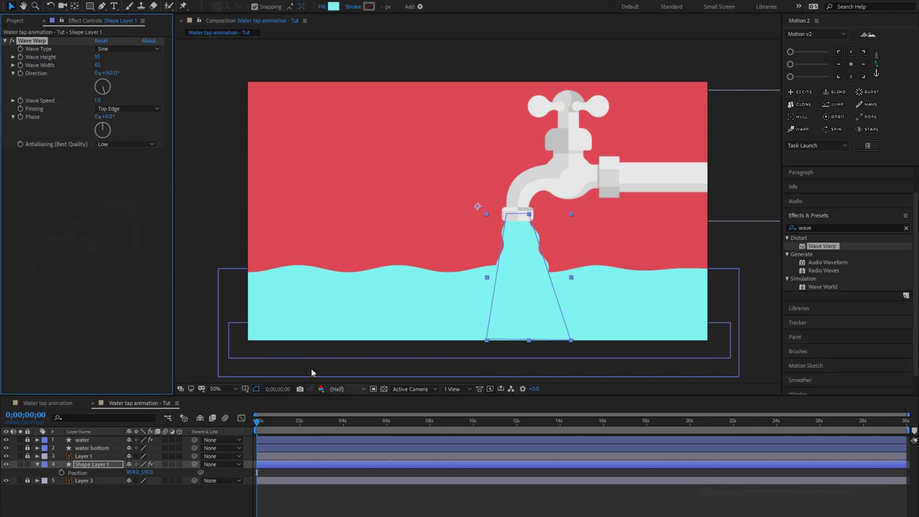
left_click(433, 503)
key("space")
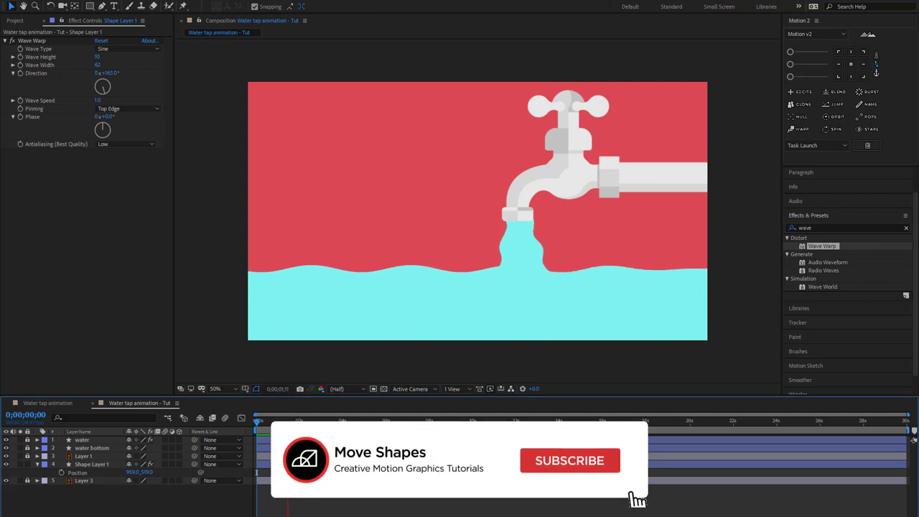
- Set the stream's Wave Warp Wave Speed to 3.0 and play back the faster wobble
left_click(103, 101)
type("3")
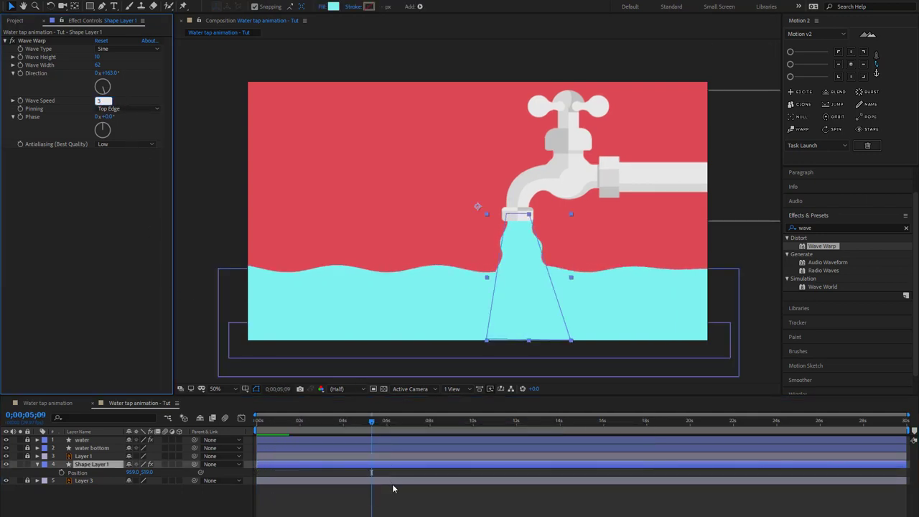
key("Return")
left_click(435, 513)
key("space")
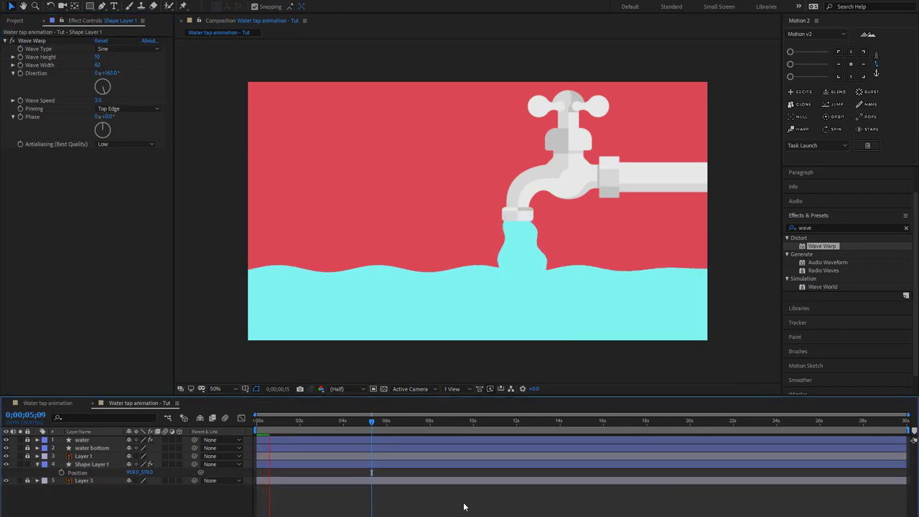